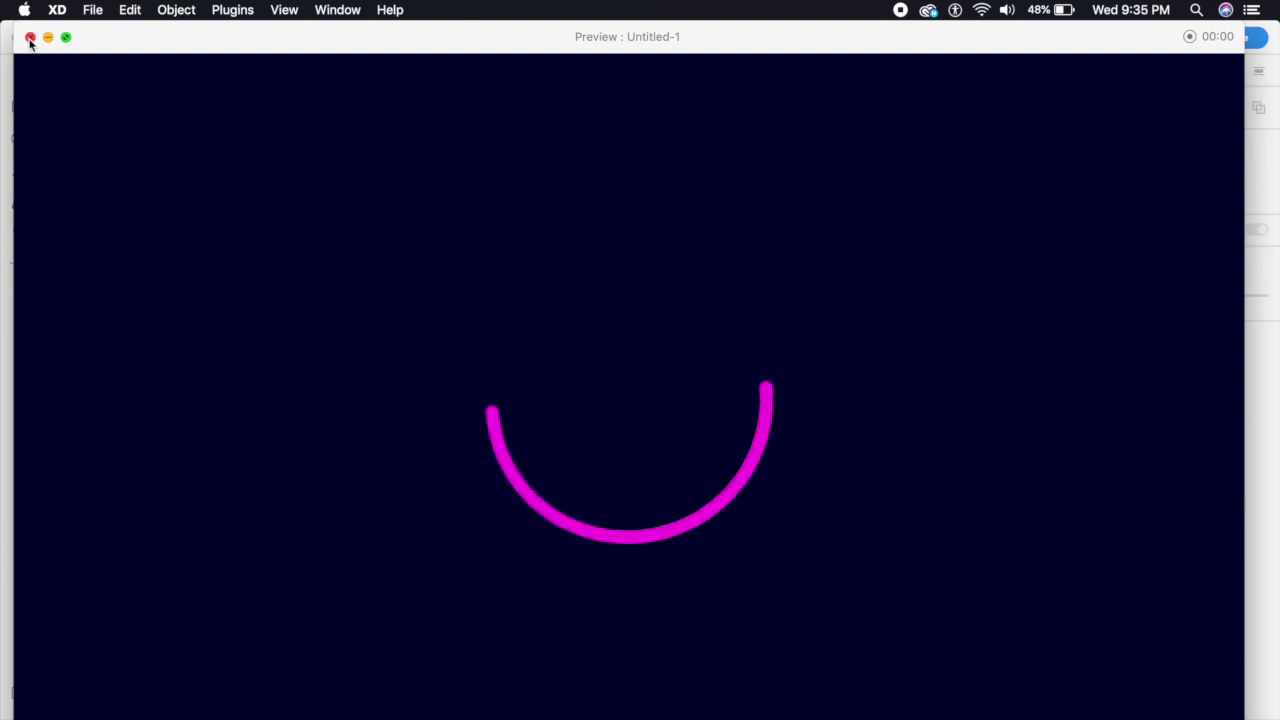
- Close the animation preview to return to the Web 1920 – 7 artboard with its grey ring
left_click(30, 38)
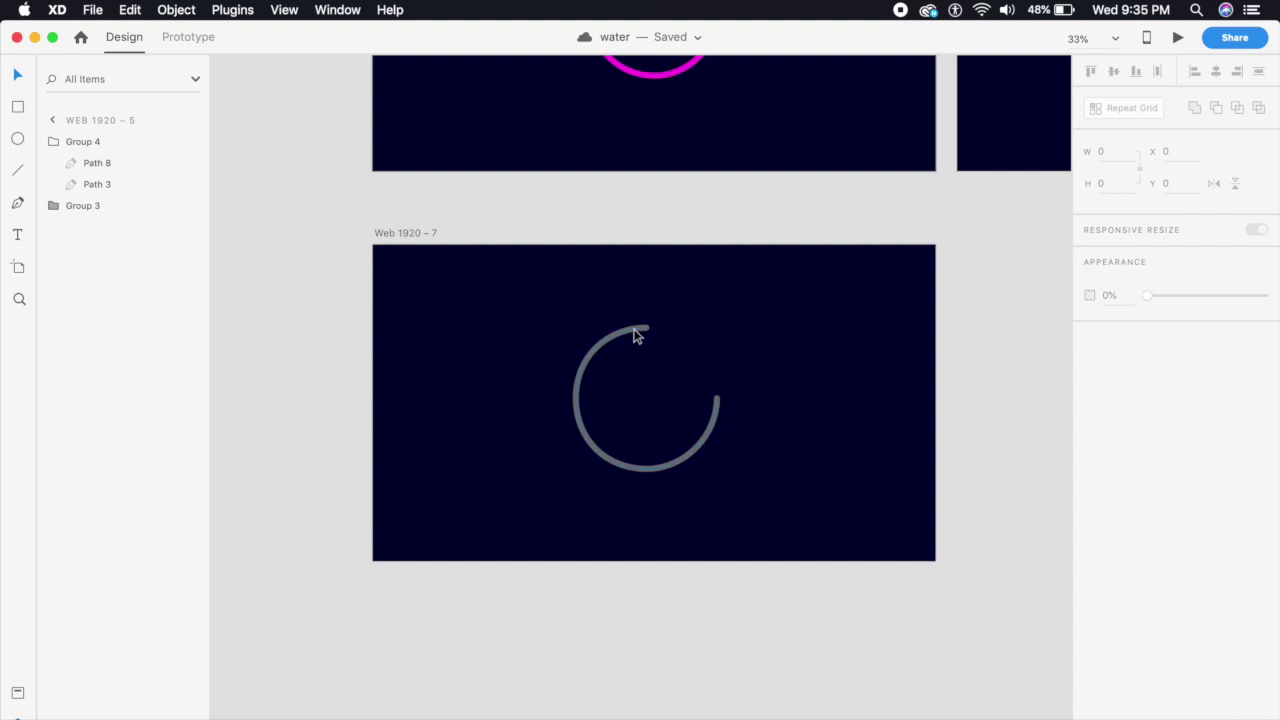
key("super+equal")
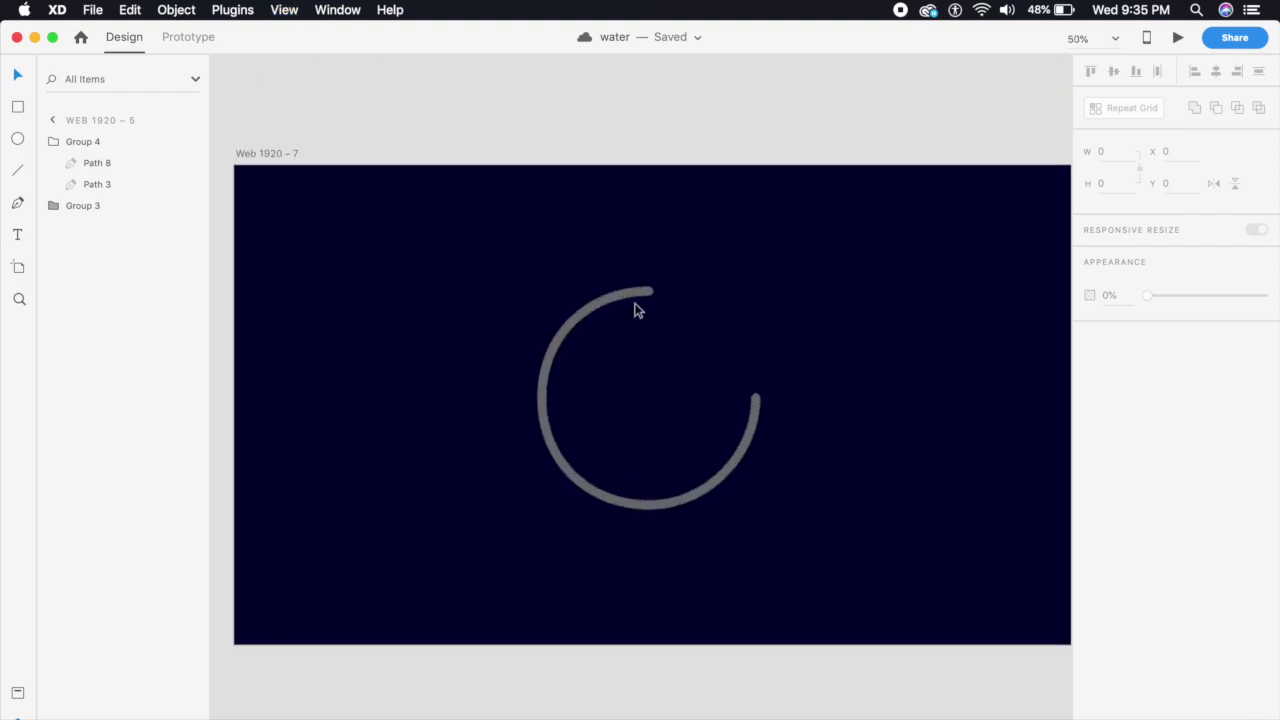
left_click(622, 300)
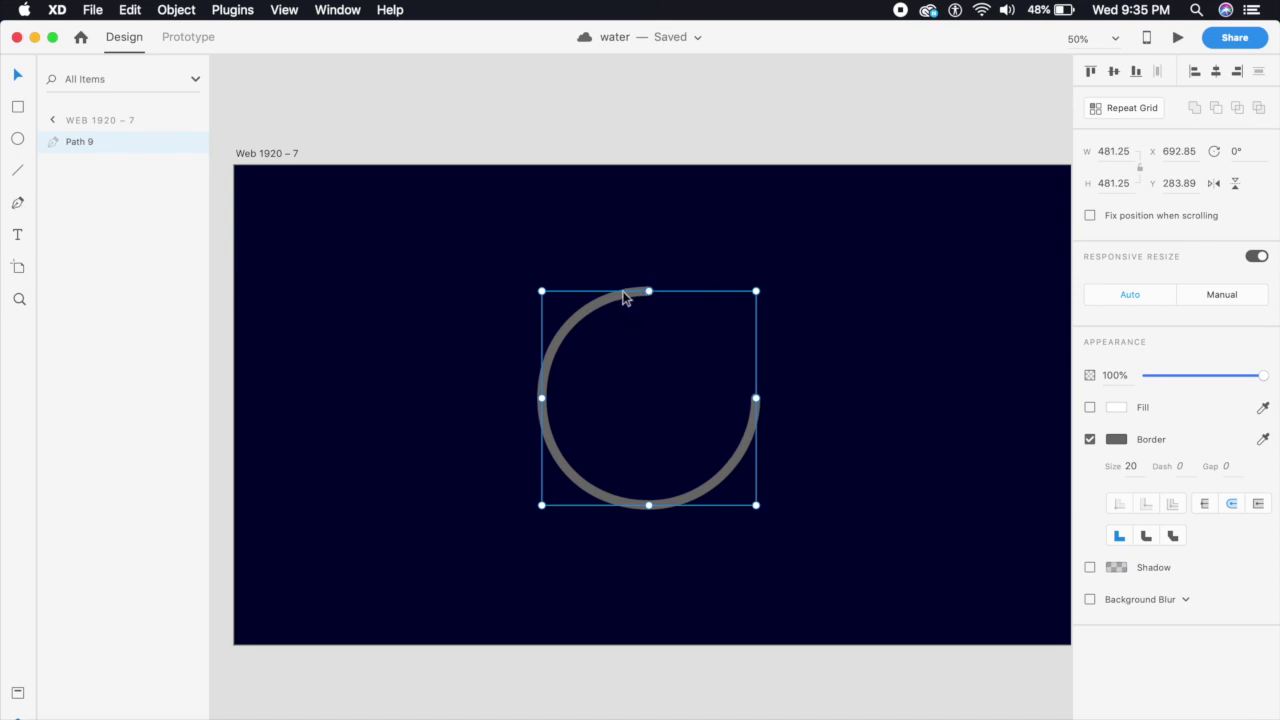
left_click(19, 206)
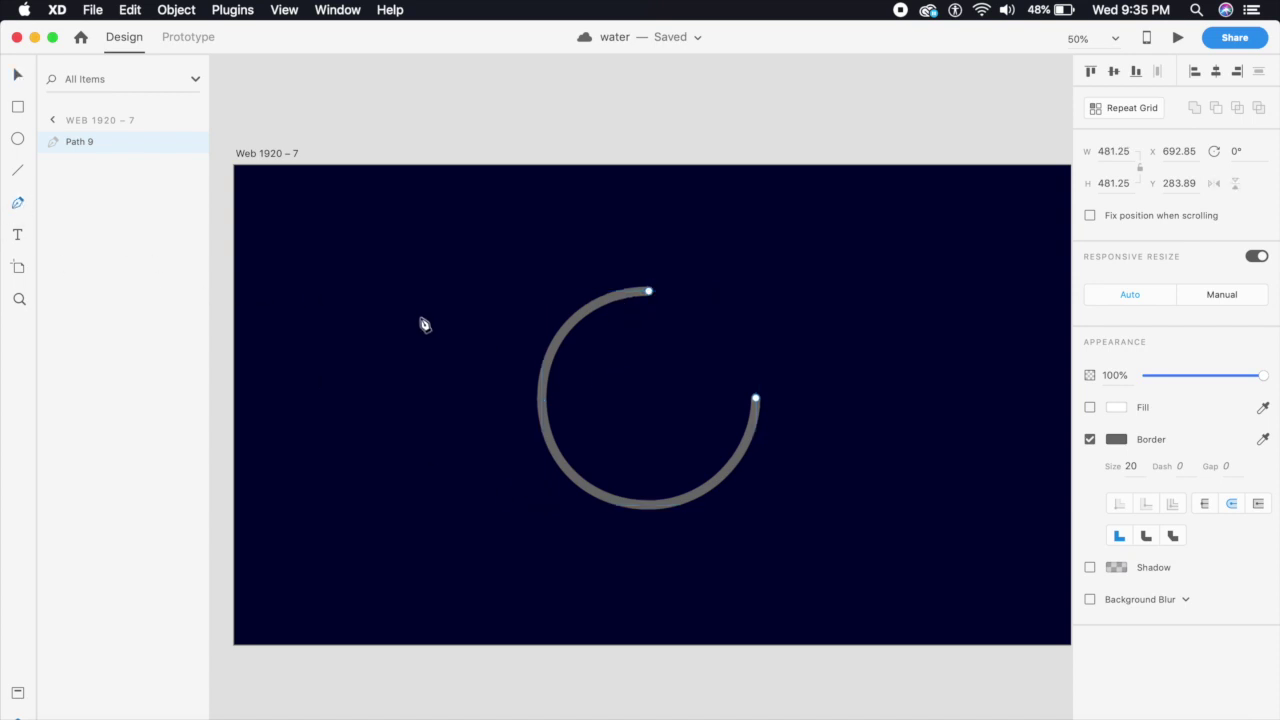
left_click(419, 291)
left_click(328, 385)
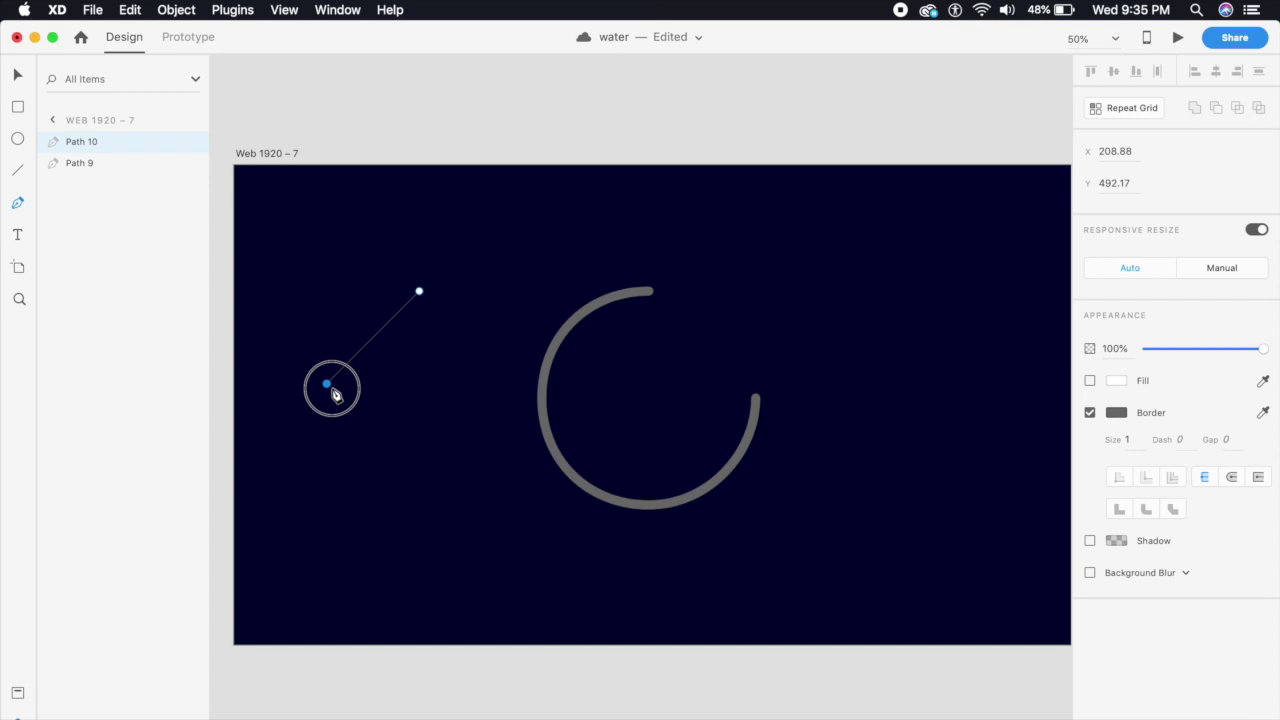
left_click(419, 475)
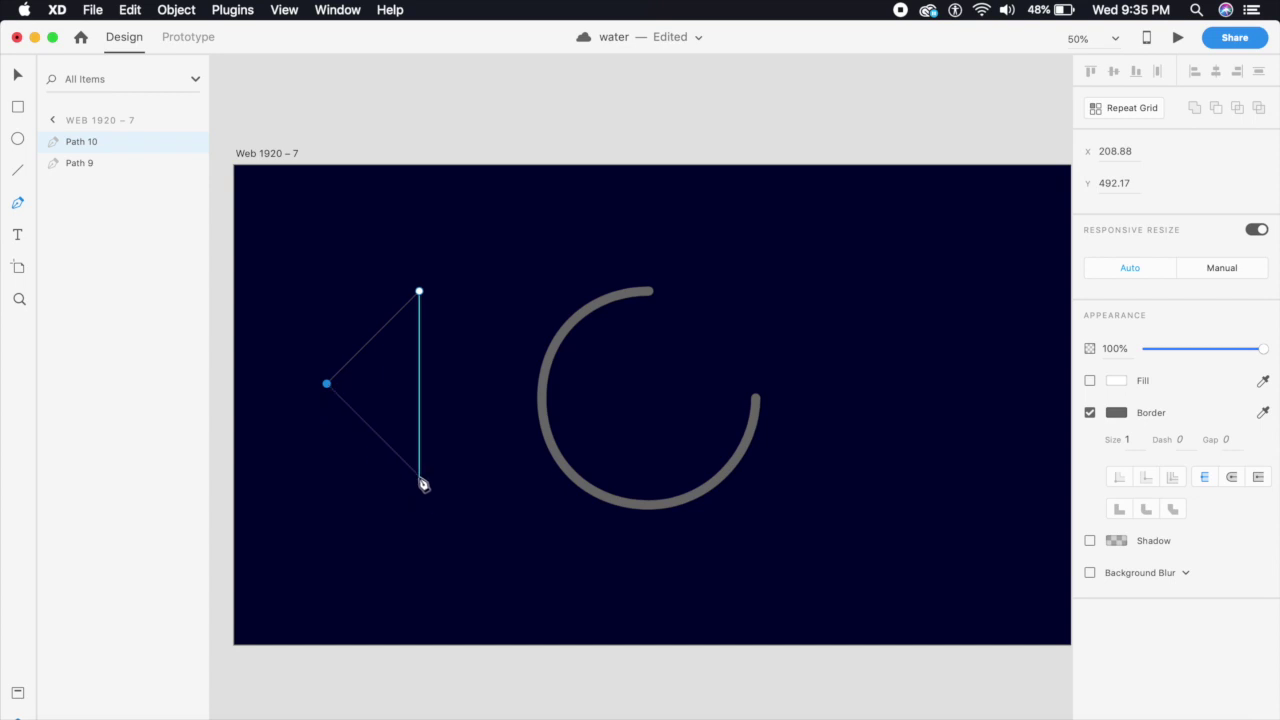
left_click(510, 383)
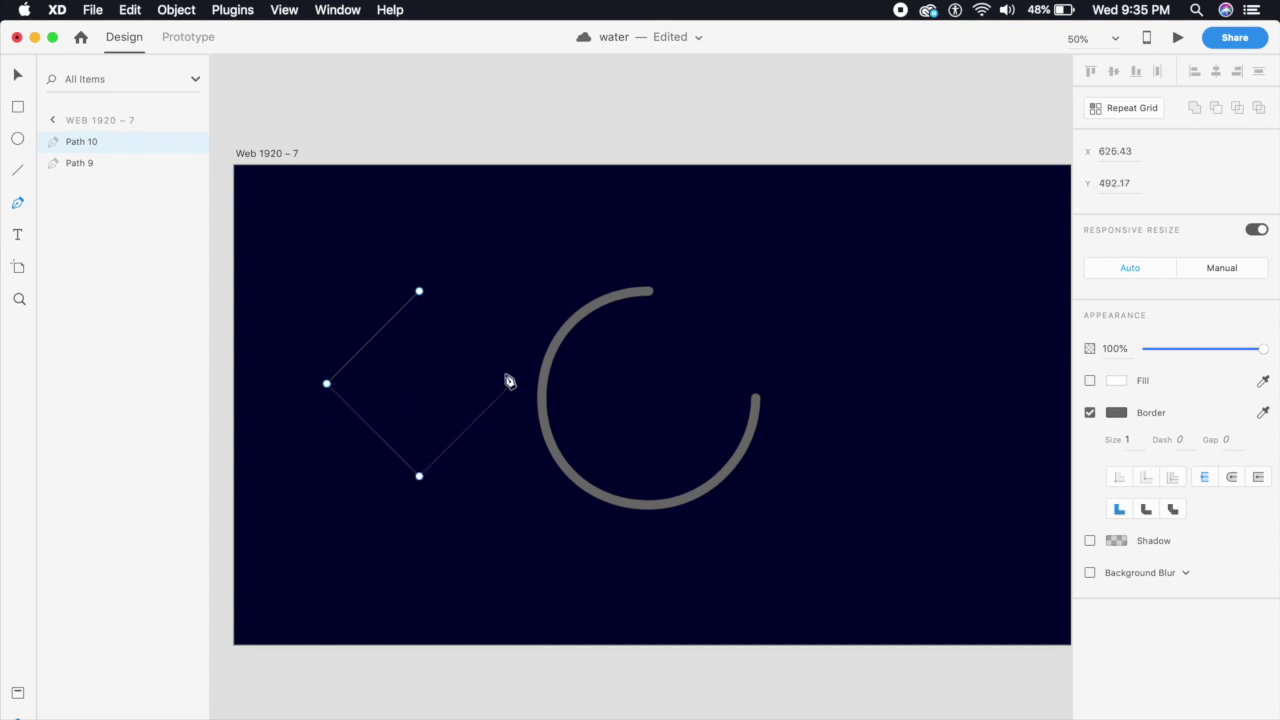
key("Escape")
scroll(623, 477, "up", 3)
scroll(685, 491, "up", 3)
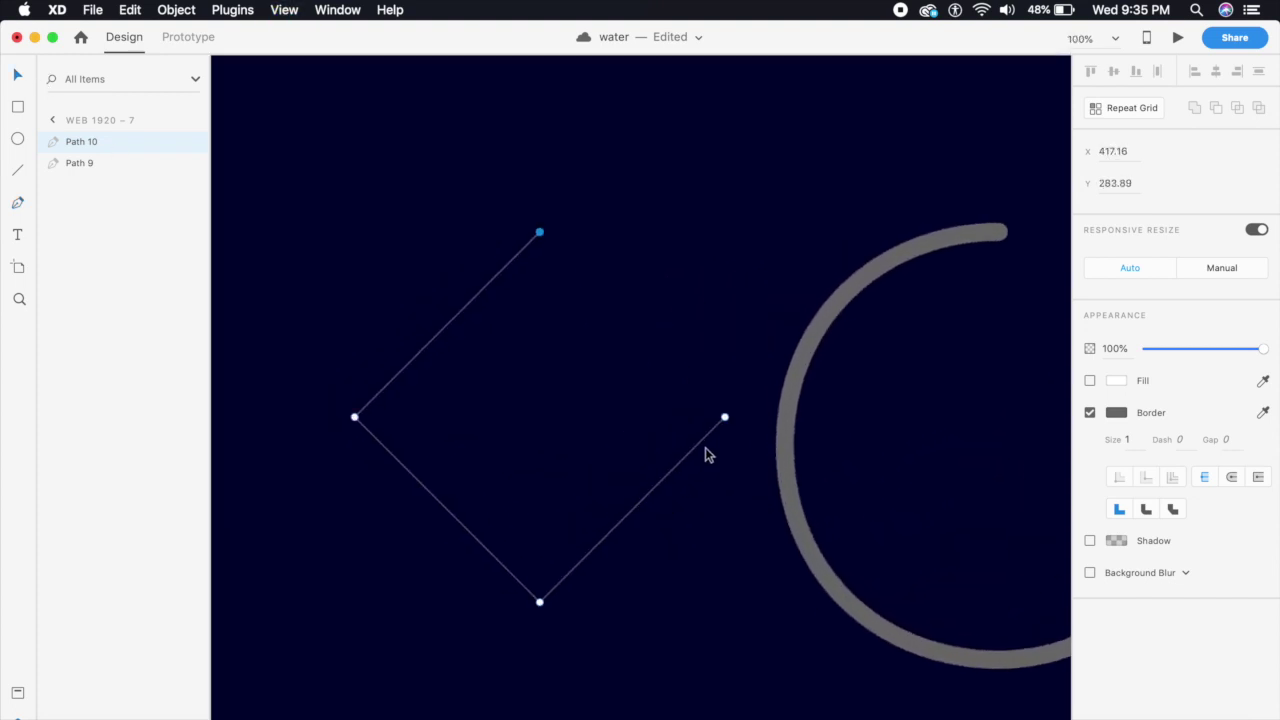
left_click(1116, 412)
left_click(820, 286)
left_click(717, 314)
double_click(706, 435)
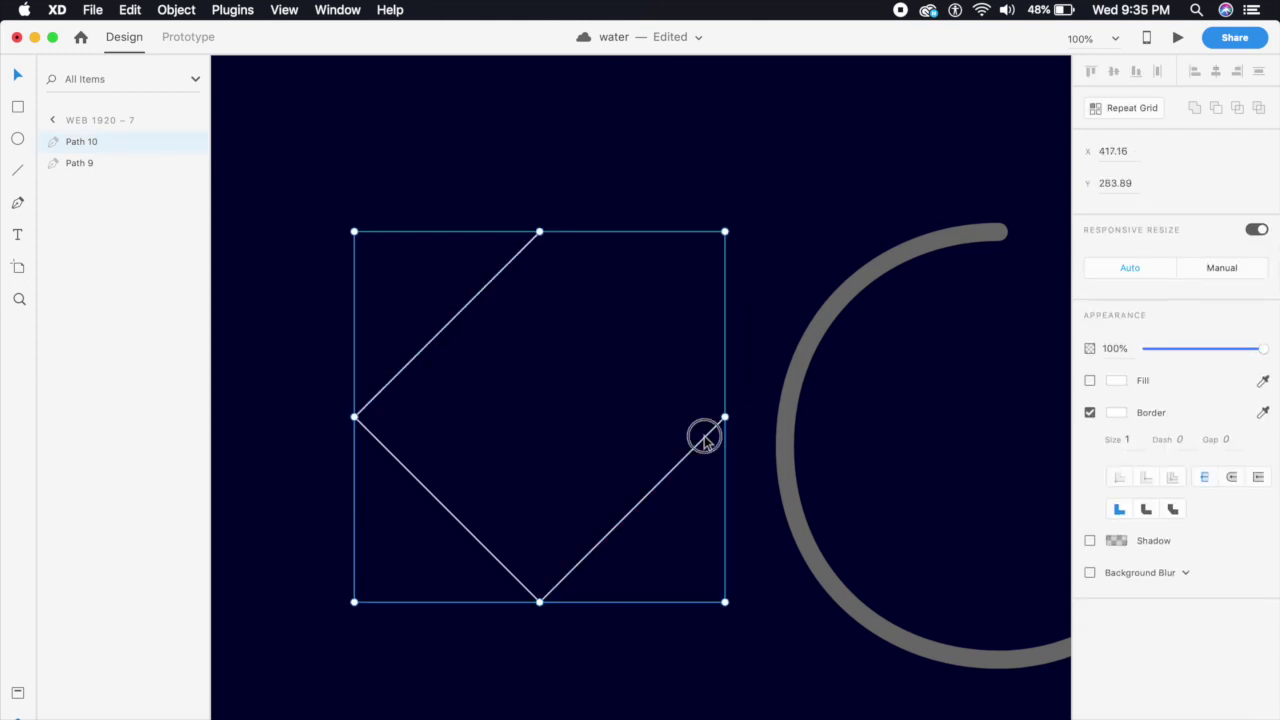
double_click(539, 603)
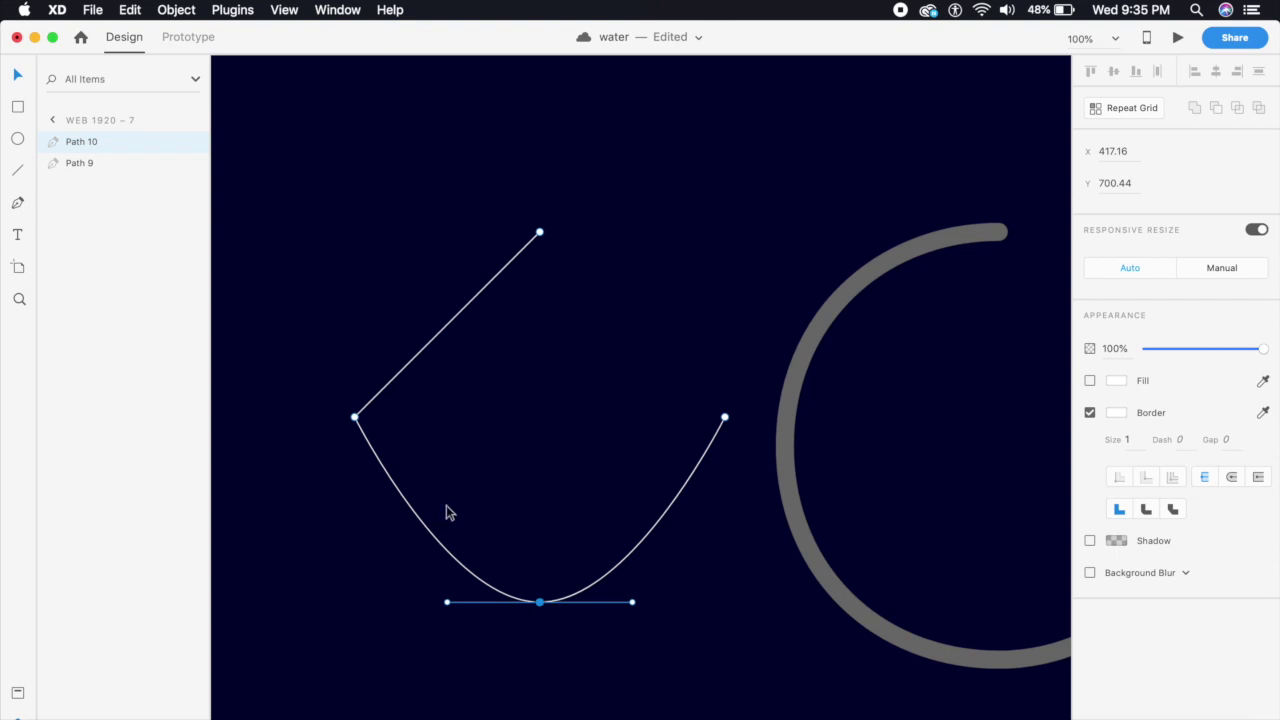
double_click(356, 418)
left_click(323, 497)
left_click(353, 420)
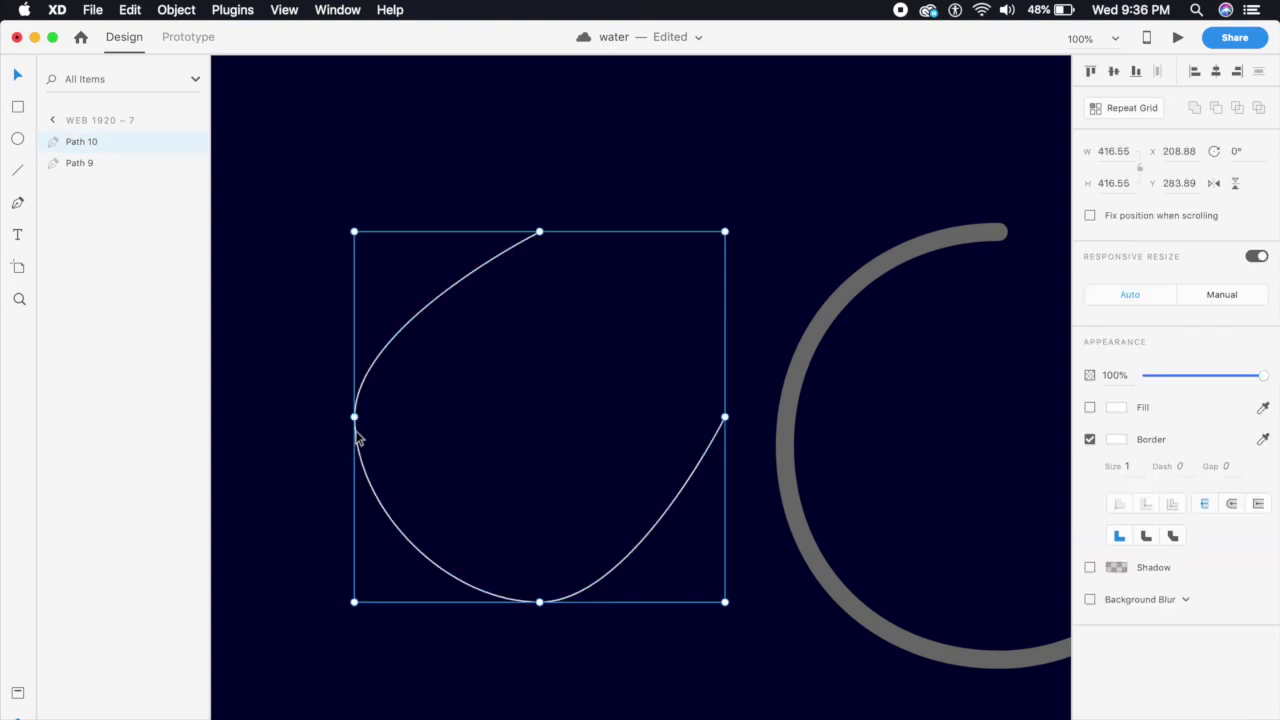
double_click(358, 437)
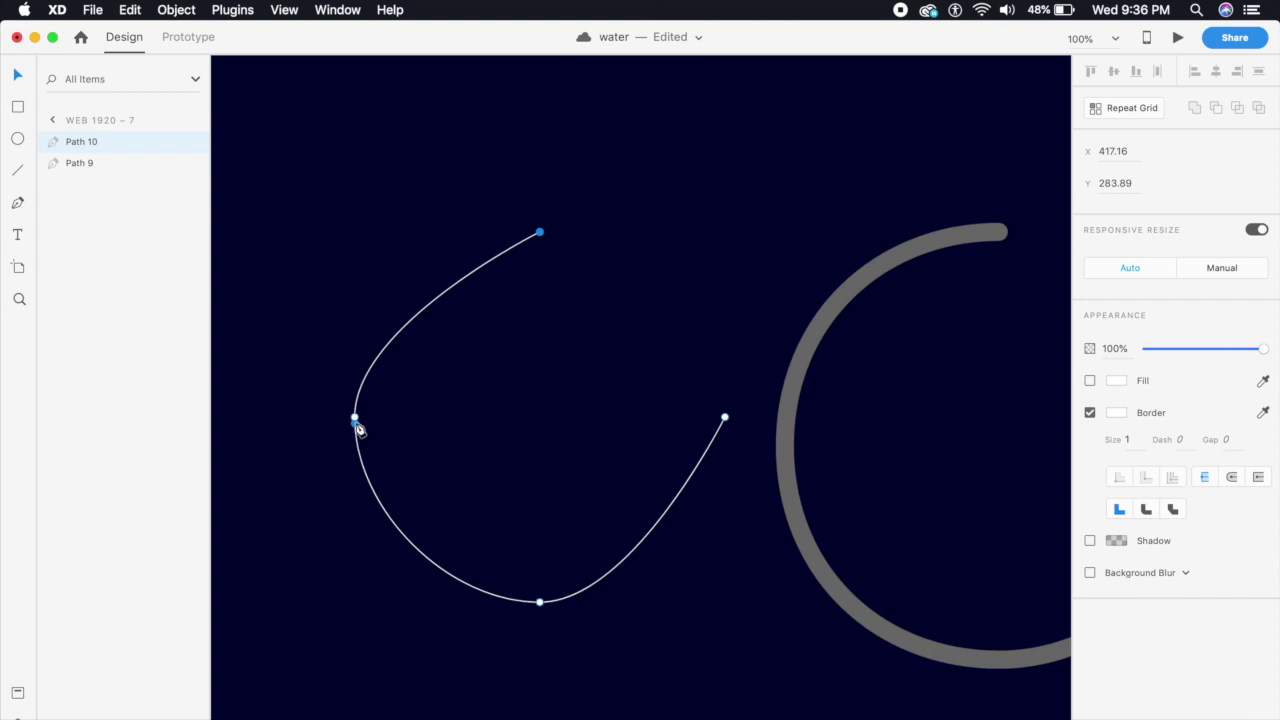
double_click(539, 234)
left_click_drag(493, 279, 426, 232)
left_click(409, 207)
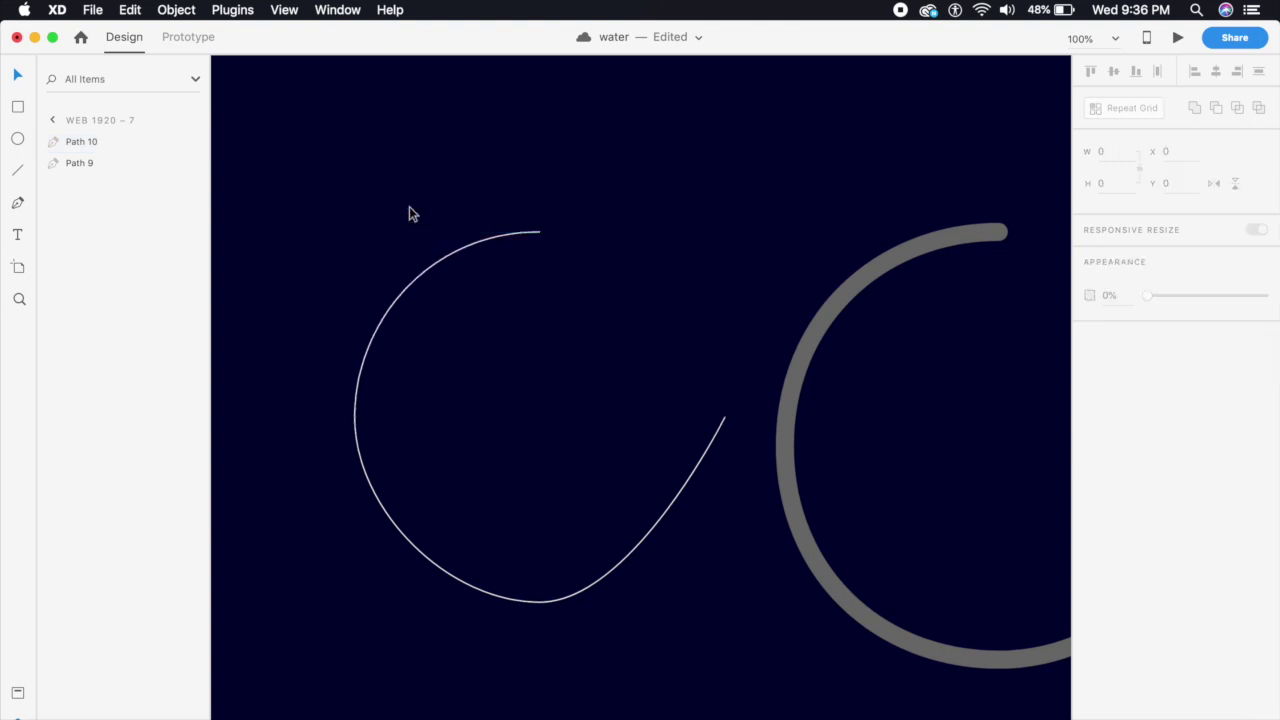
left_click(669, 509)
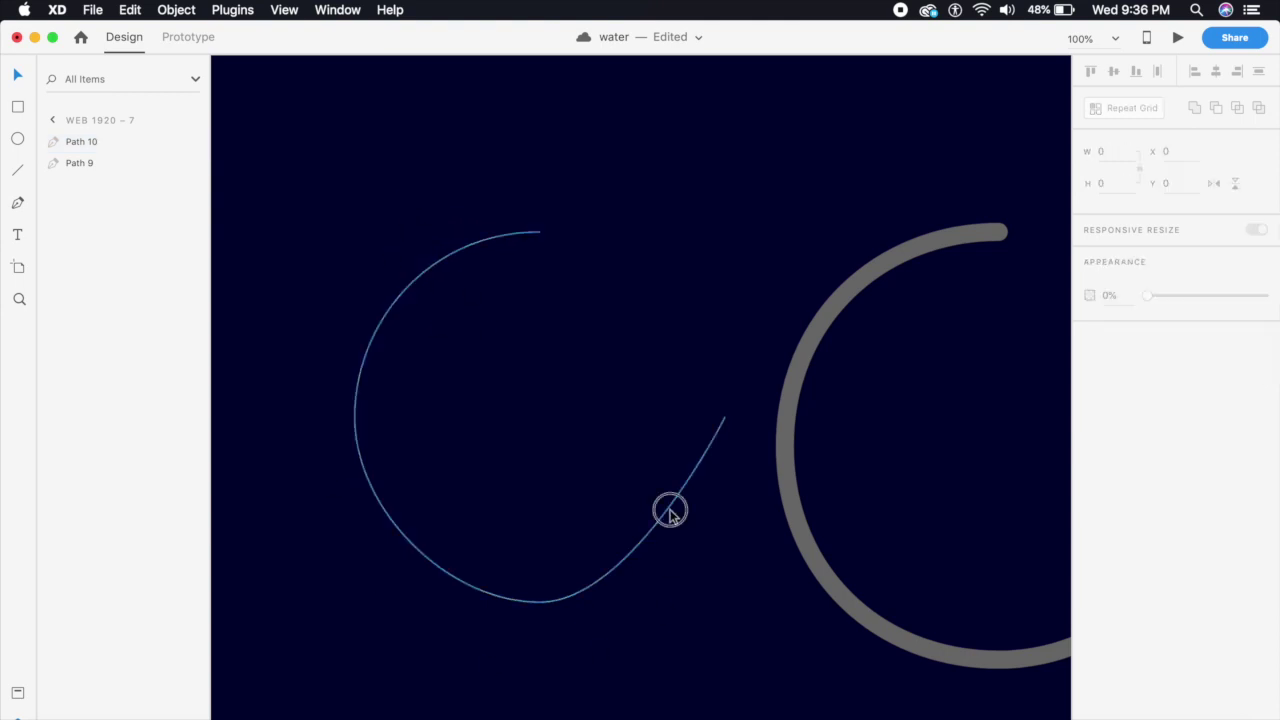
key("Delete")
key("super+minus")
- Navigate across the artboards to Web 1920 – 7 and select the grey arc
left_click_drag(706, 517, 543, 491)
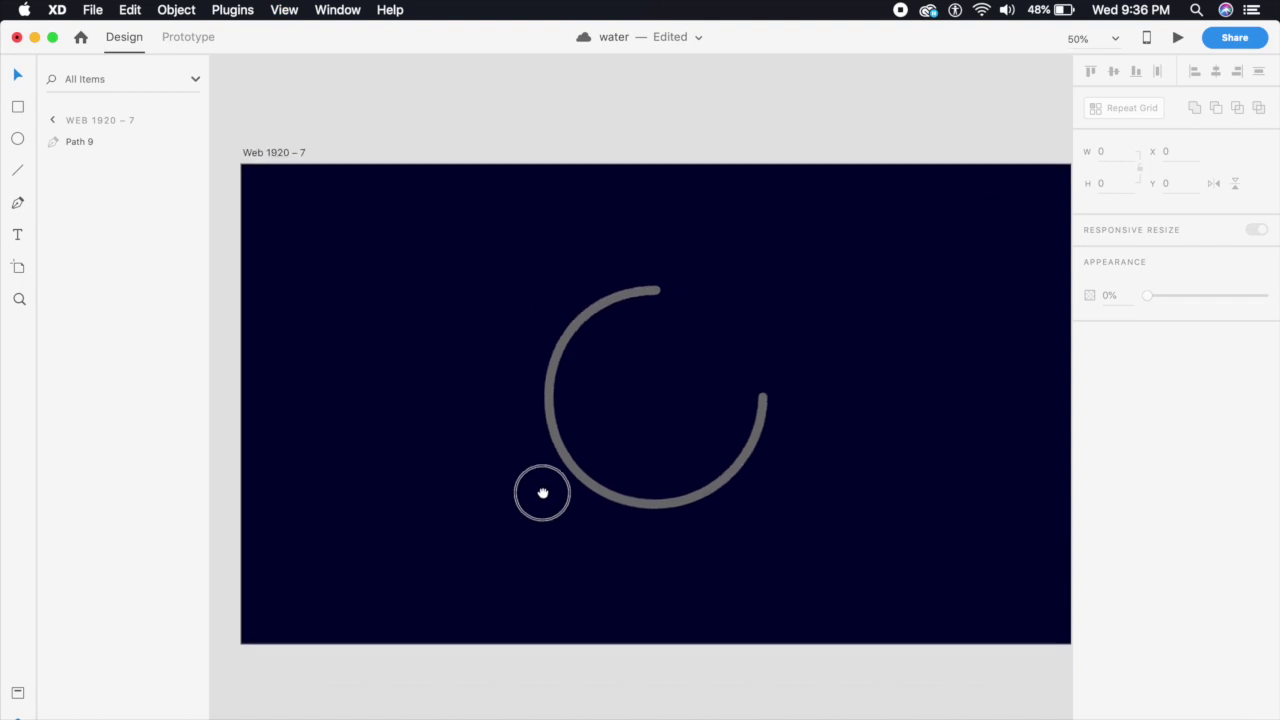
key("super+minus")
left_click_drag(688, 526, 546, 428)
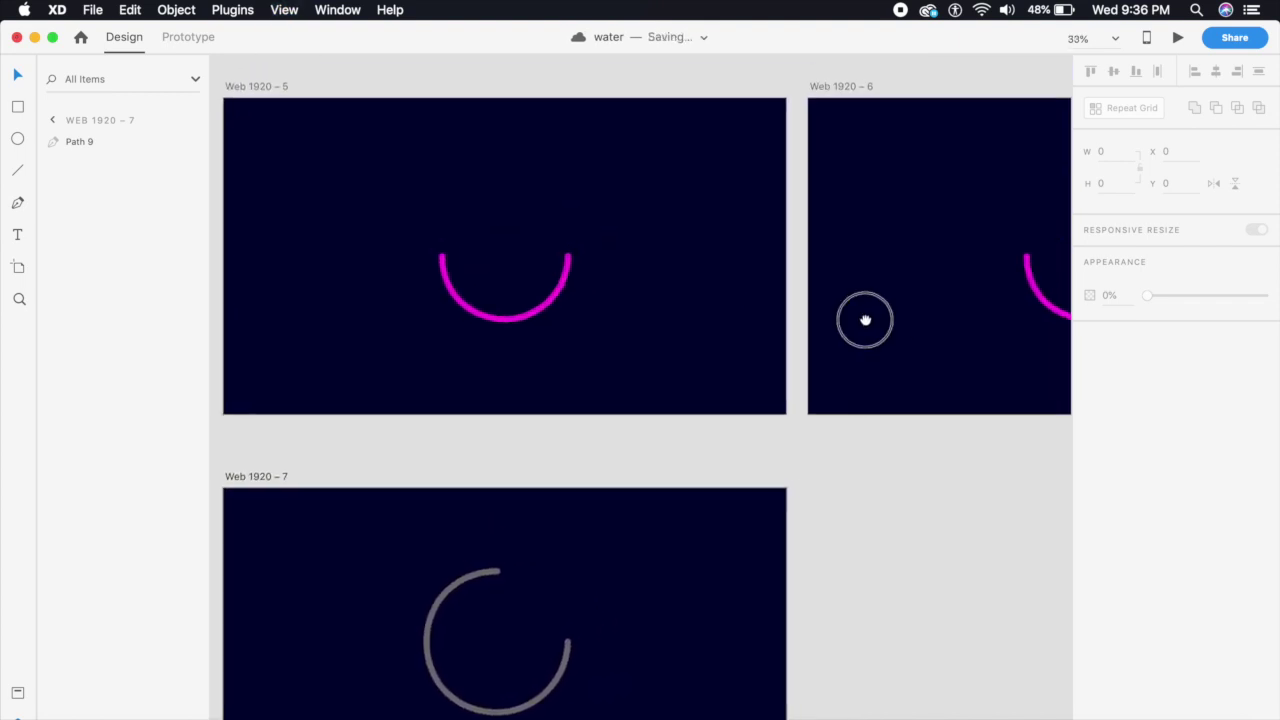
left_click_drag(866, 317, 929, 263)
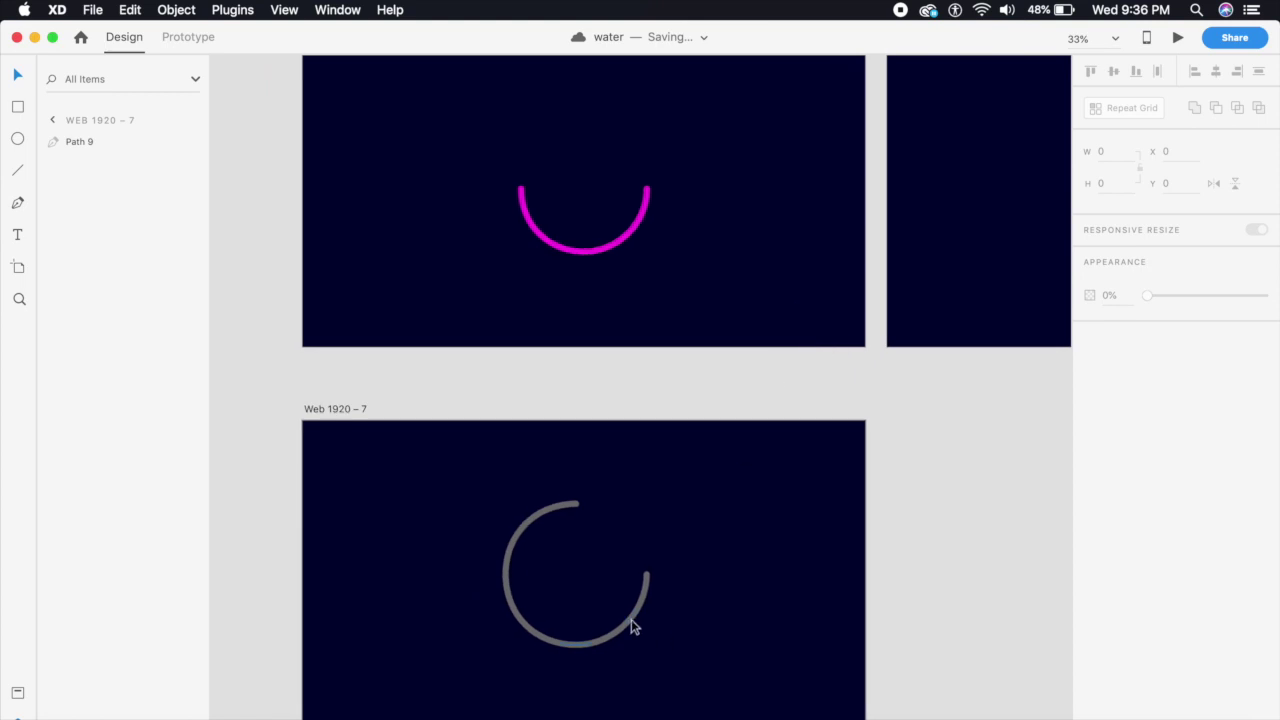
scroll(631, 619, "up", 3)
left_click(686, 524)
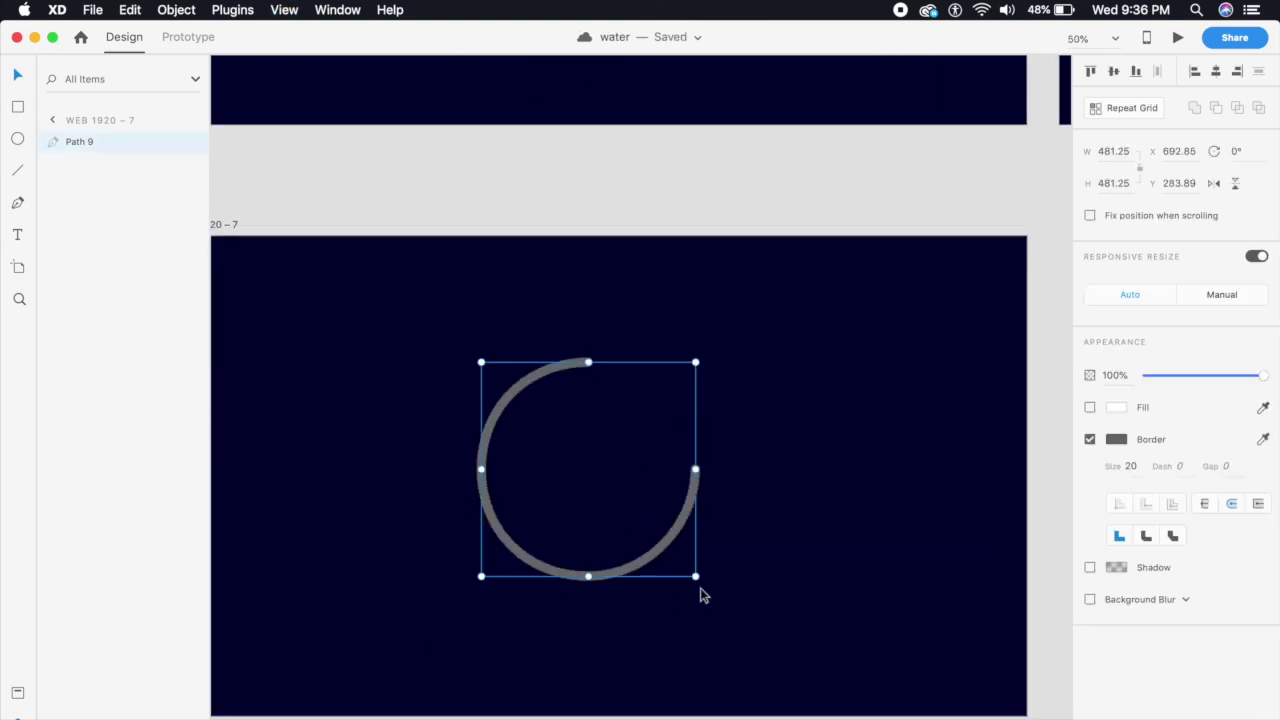
- Delete the grey arc's top anchor point, leaving a U-shaped lower half-ring
scroll(754, 349, "up", 5)
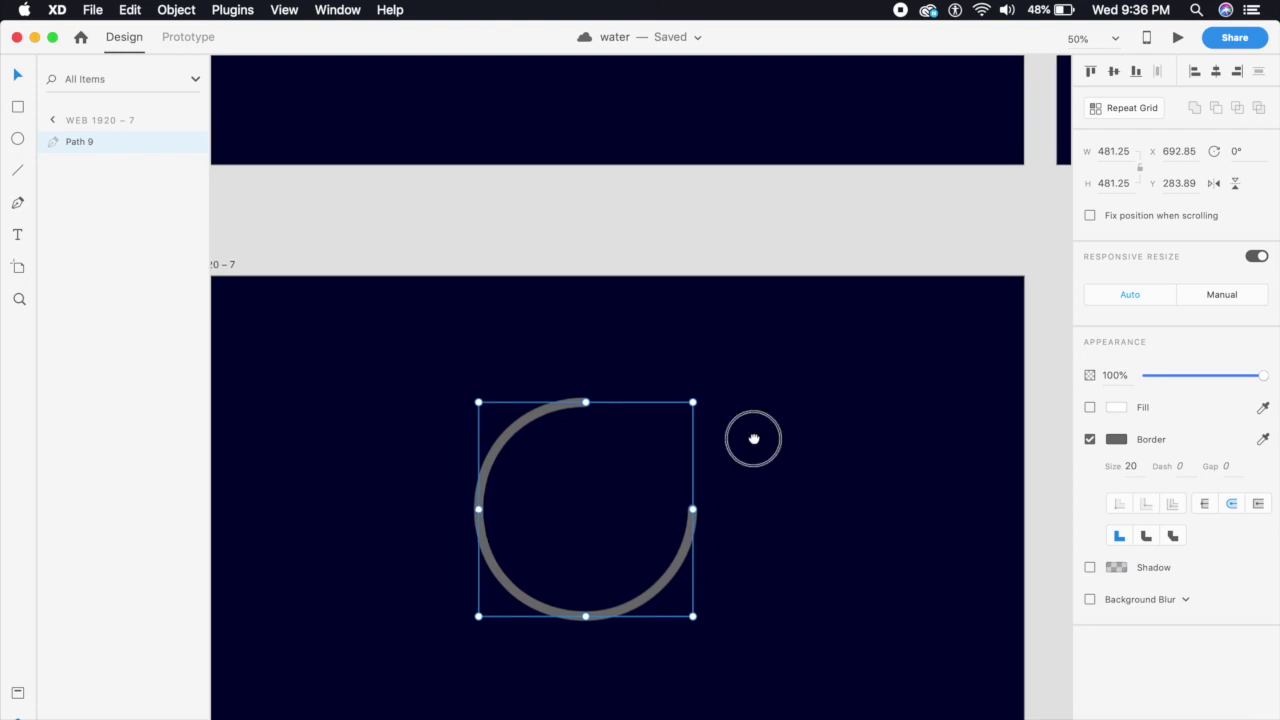
scroll(723, 286, "down", 5)
scroll(726, 206, "up", 4)
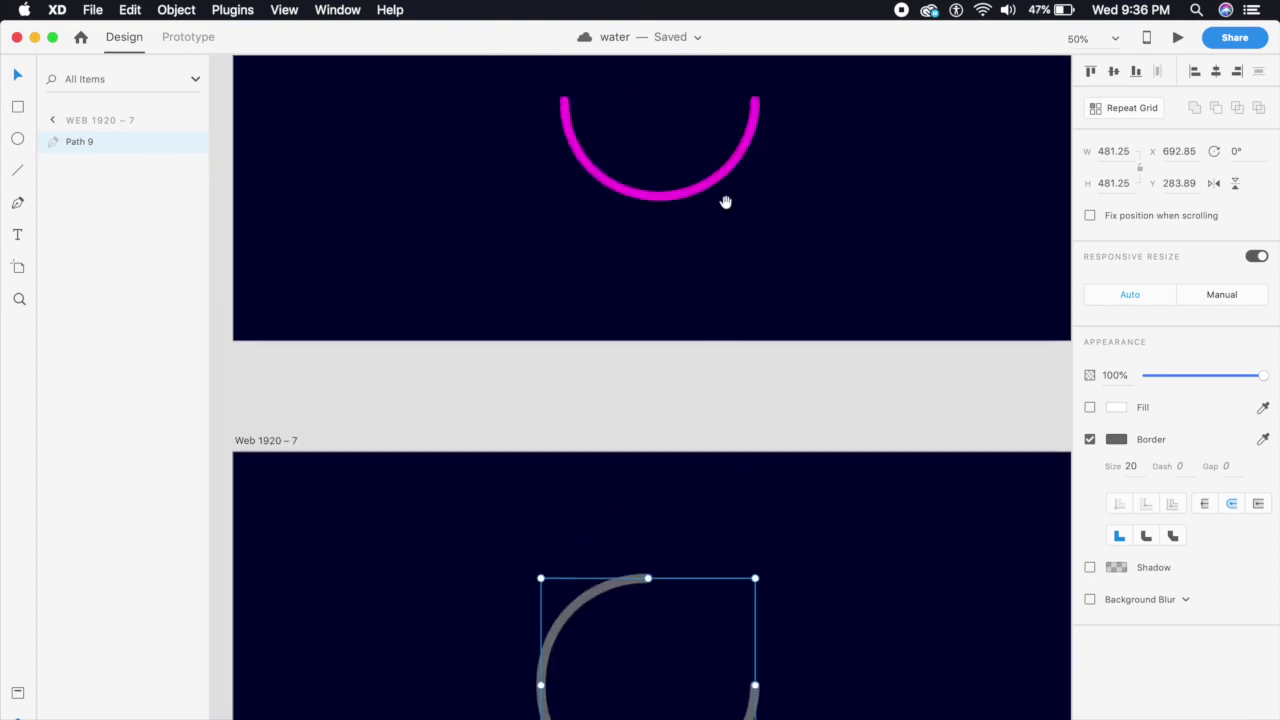
scroll(737, 237, "down", 2)
scroll(717, 450, "up", 3)
scroll(717, 450, "down", 3)
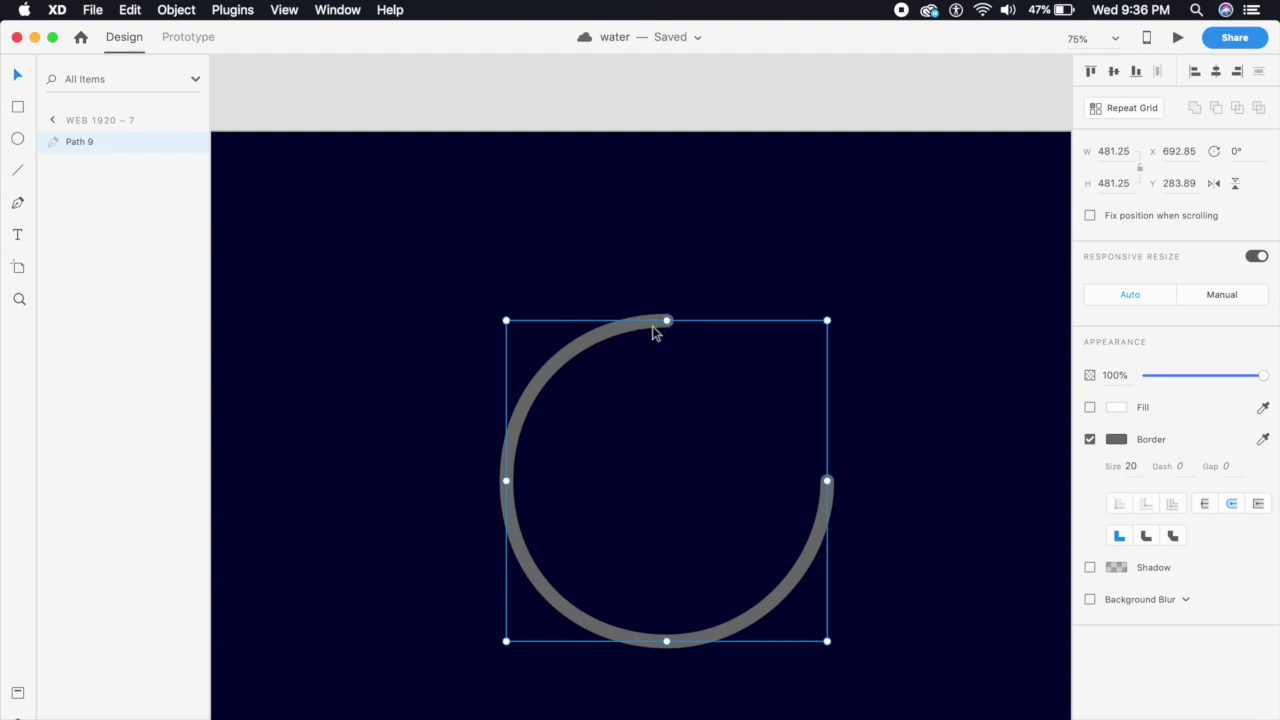
double_click(652, 330)
left_click(666, 322)
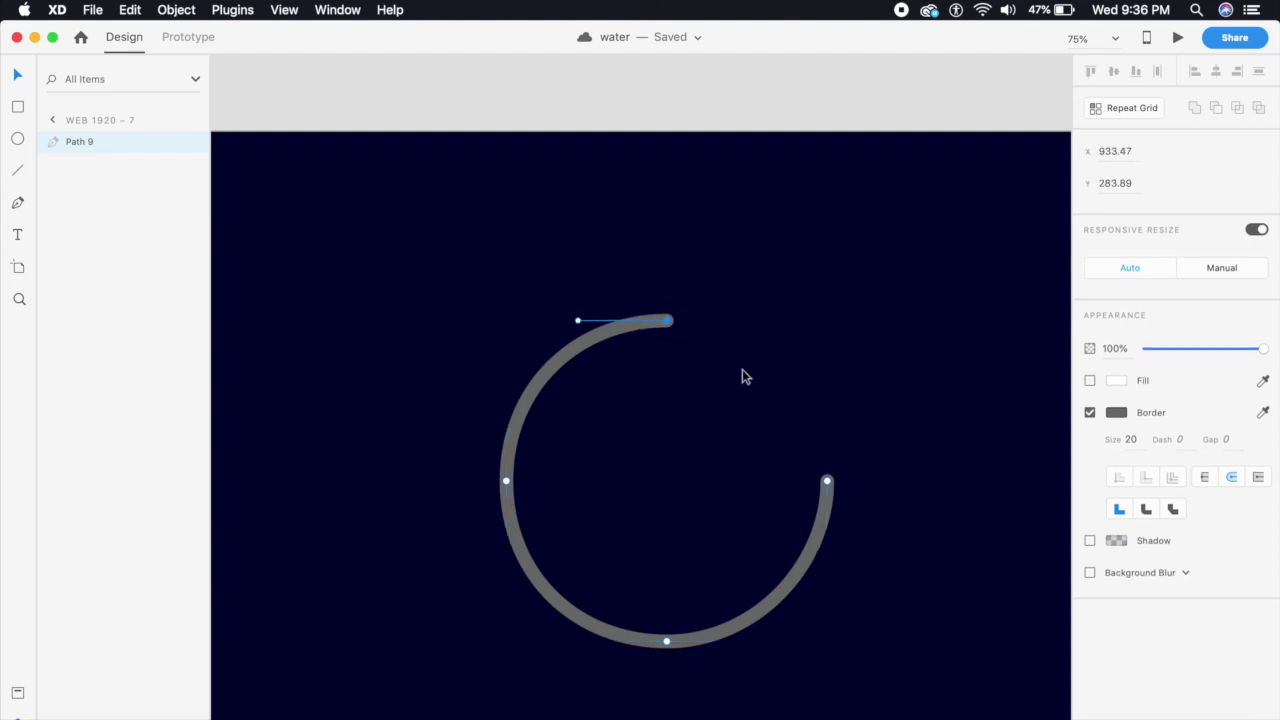
key("Delete")
- Rotate the grey half-ring Path 9 upright, then draw a 496 × 496 white circle over it
key("Escape")
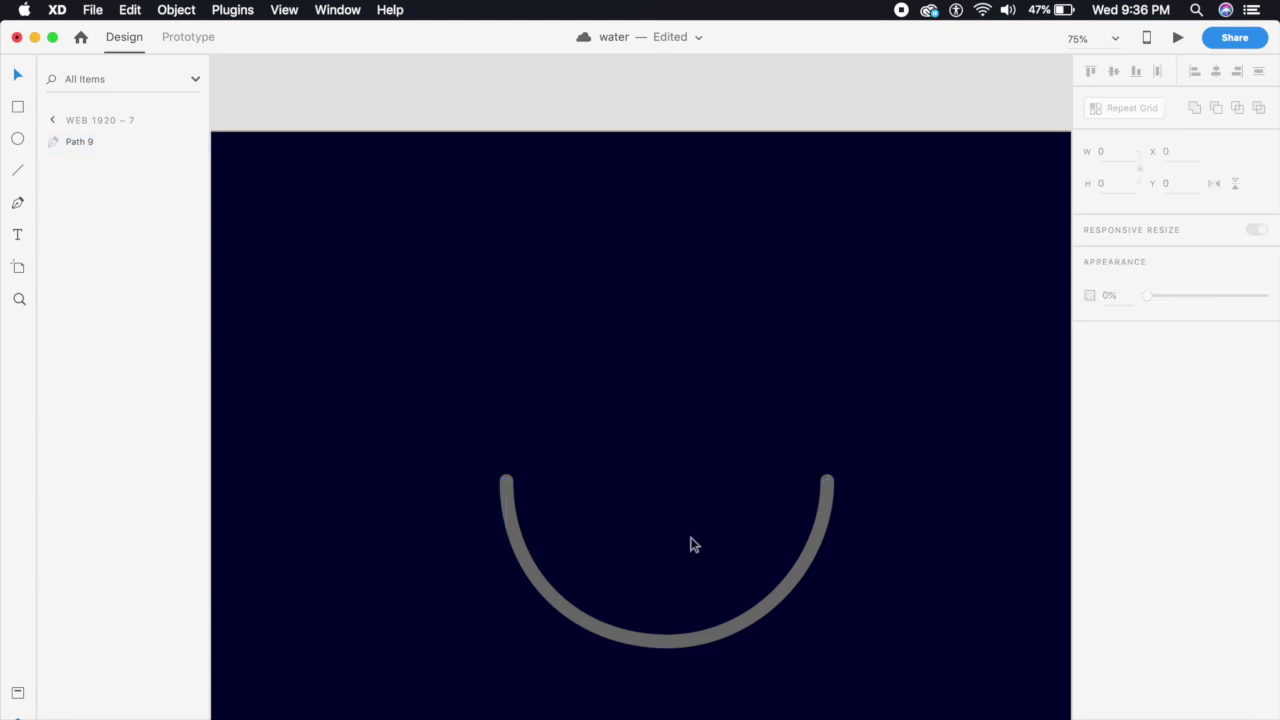
scroll(691, 543, "down", 6)
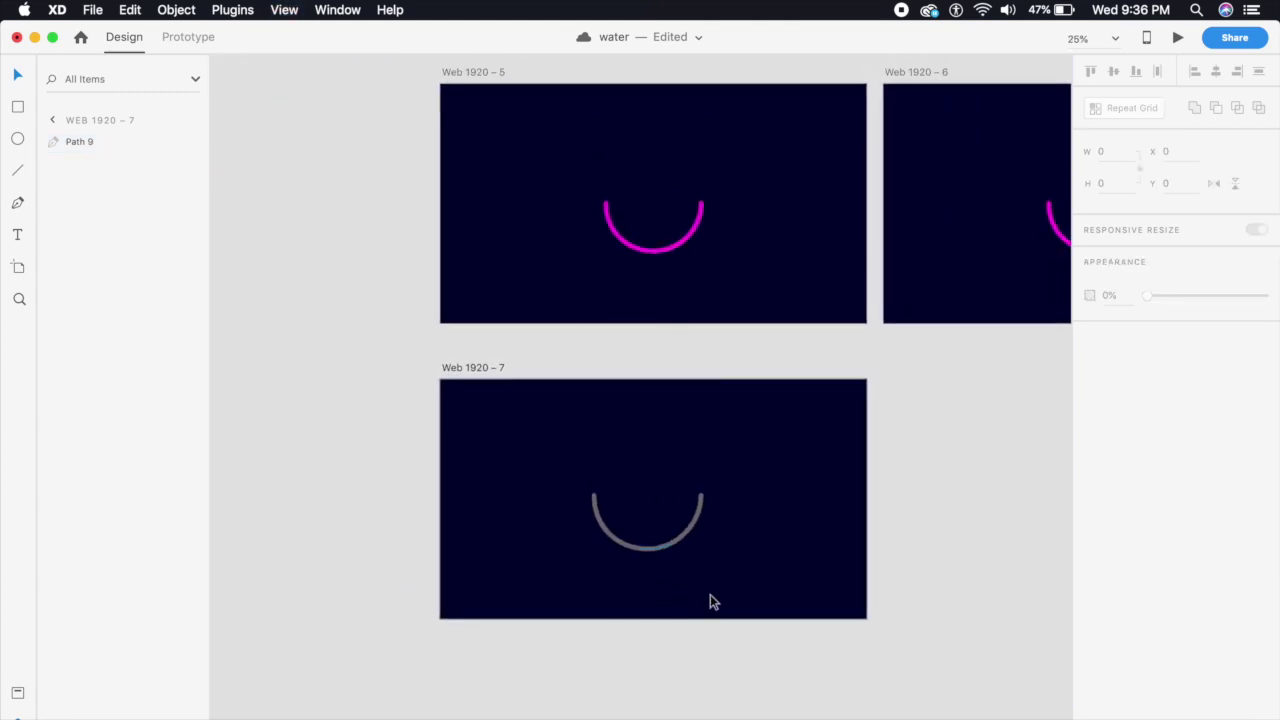
scroll(710, 596, "up", 2)
left_click(713, 565)
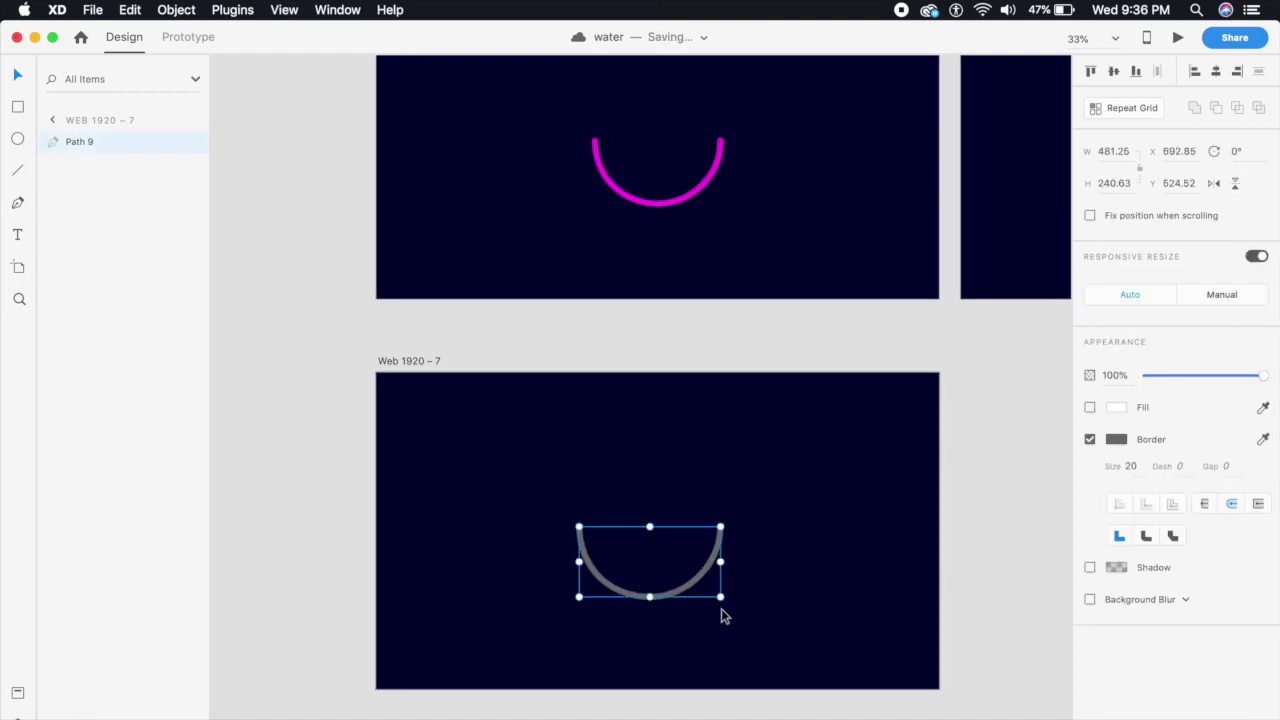
left_click_drag(723, 604, 571, 531)
left_click(819, 563)
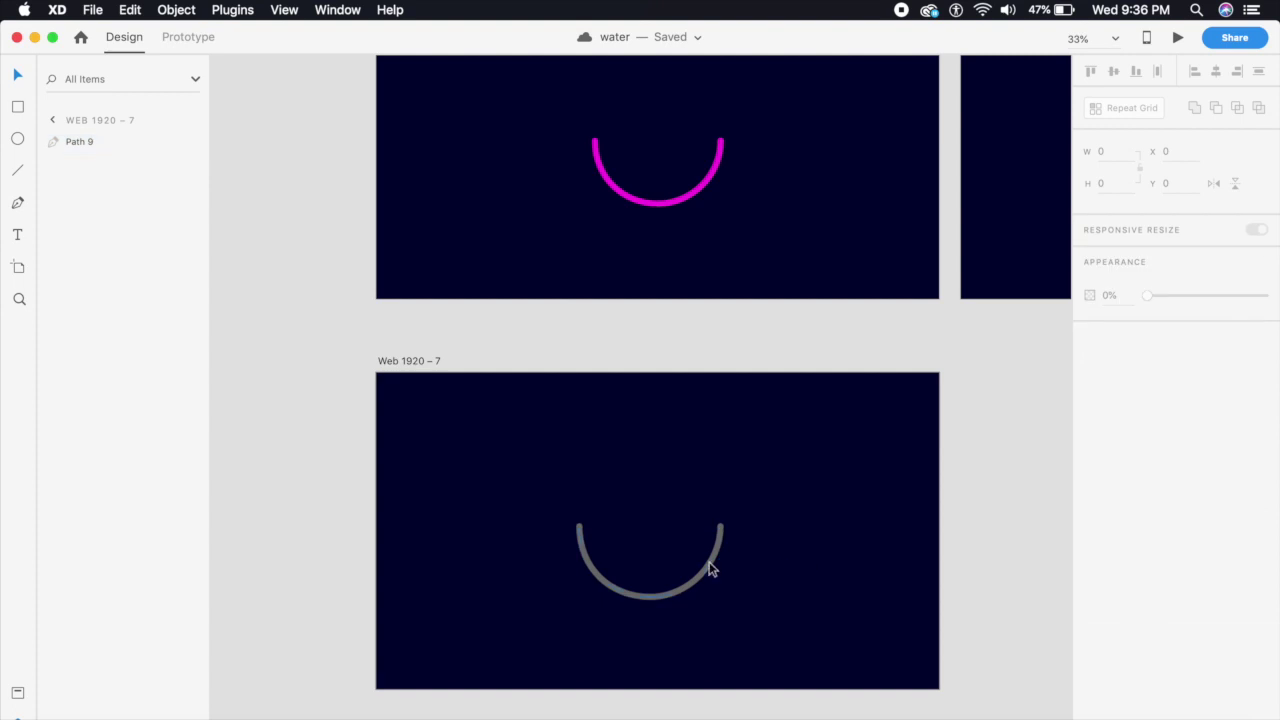
left_click_drag(557, 446, 766, 591)
- Nudge the white circle over the arc and send it behind the grey half-ring
left_click(16, 78)
left_click(749, 531)
scroll(608, 526, "right", 2)
scroll(608, 526, "down", 1)
left_click_drag(591, 487, 607, 489)
key("super+bracketleft")
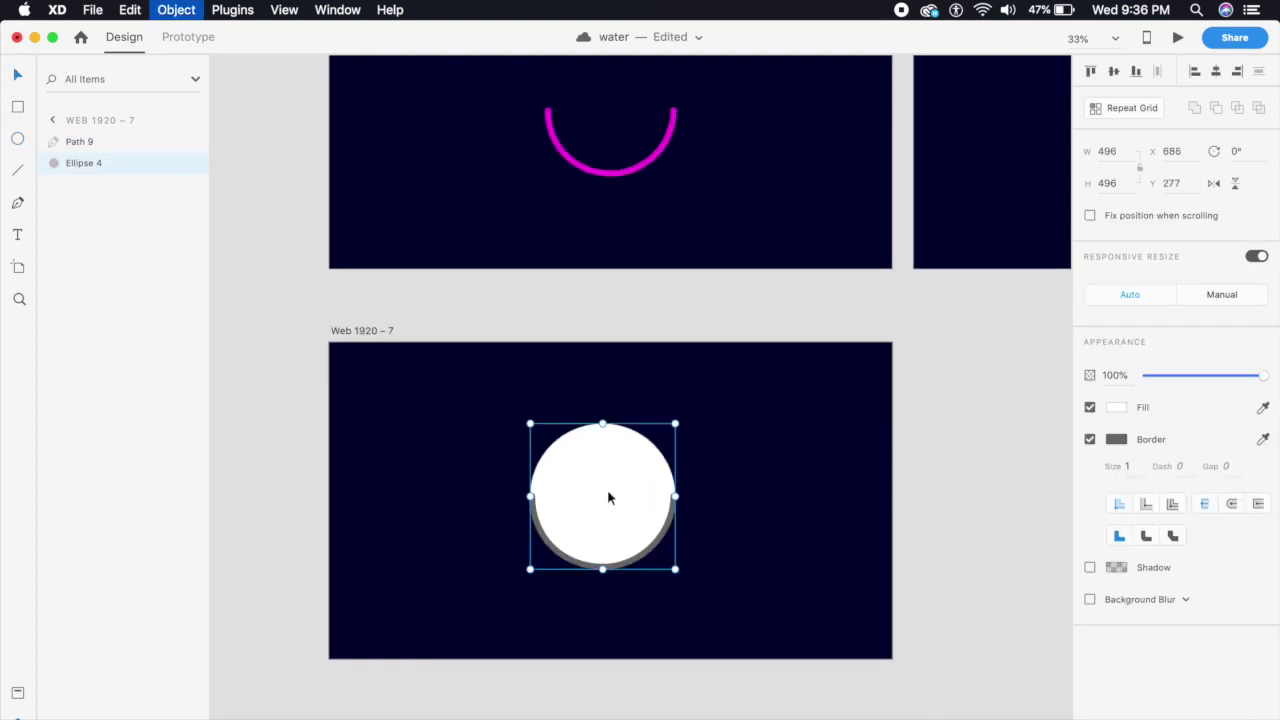
left_click(694, 463)
key("super+equal")
- Remove the circle's border and group it with the arc into Group 5
left_click(623, 470)
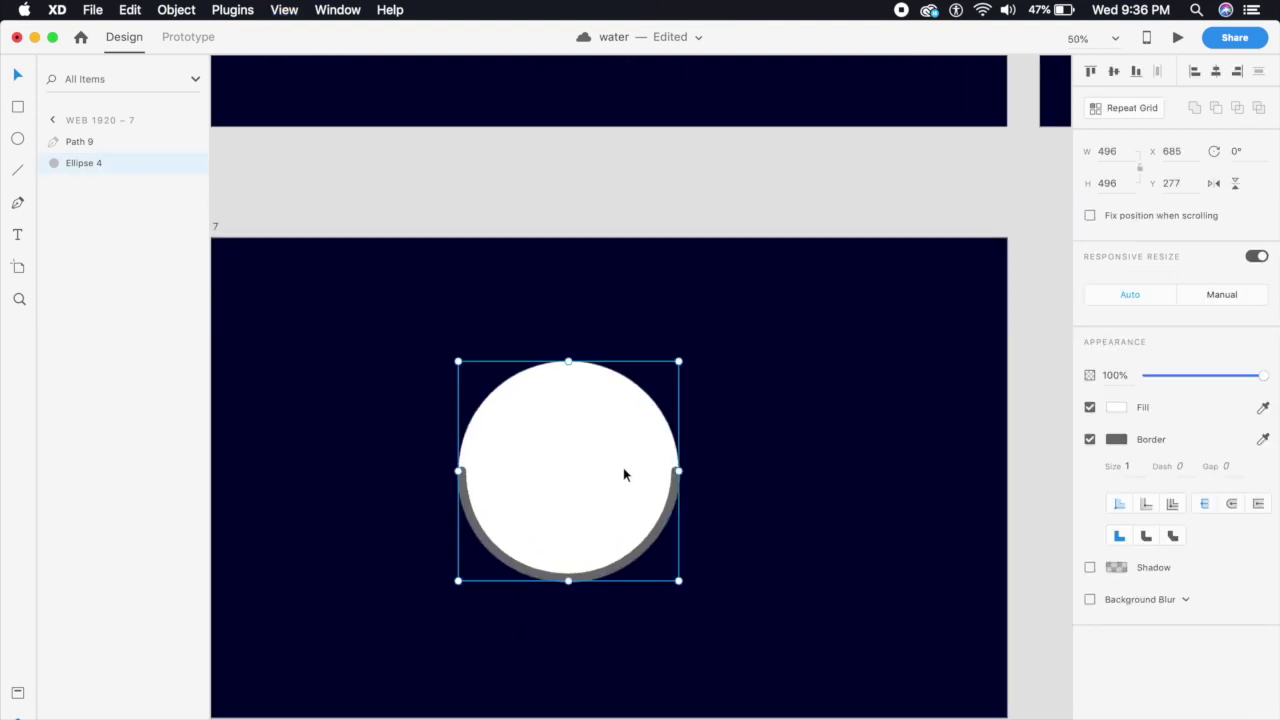
left_click(1090, 438)
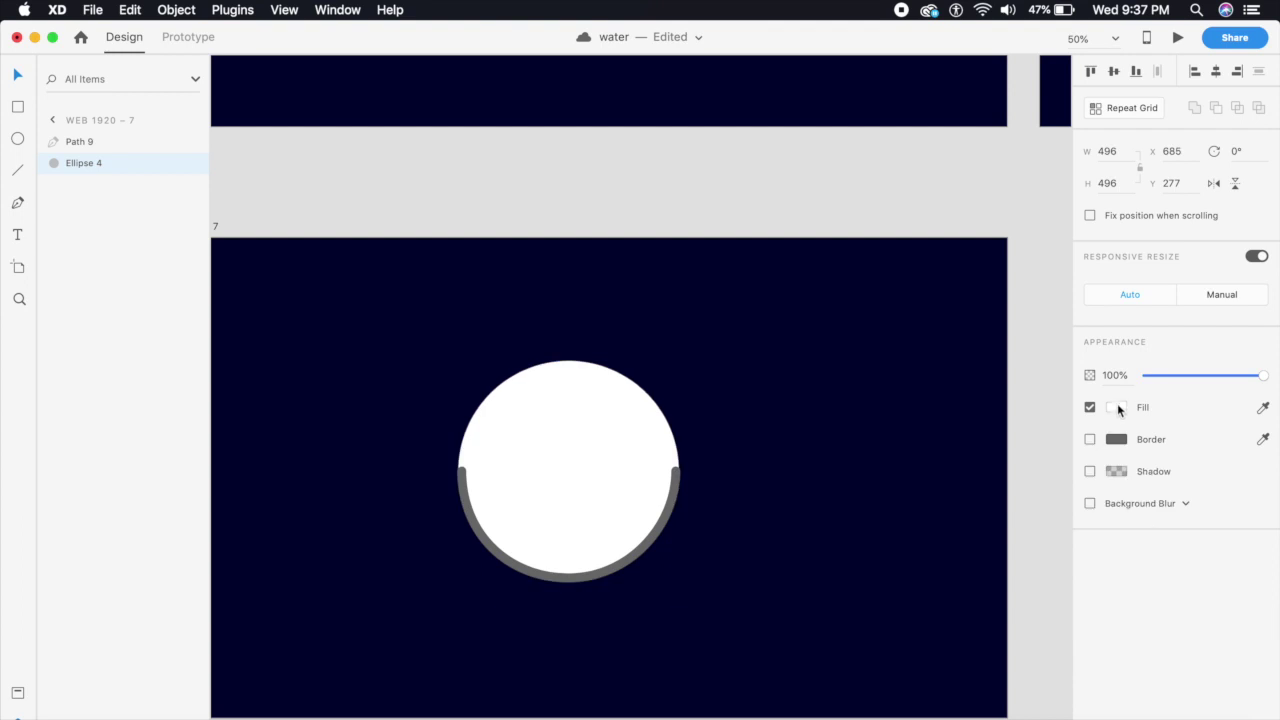
left_click(727, 520)
left_click_drag(703, 564, 585, 490)
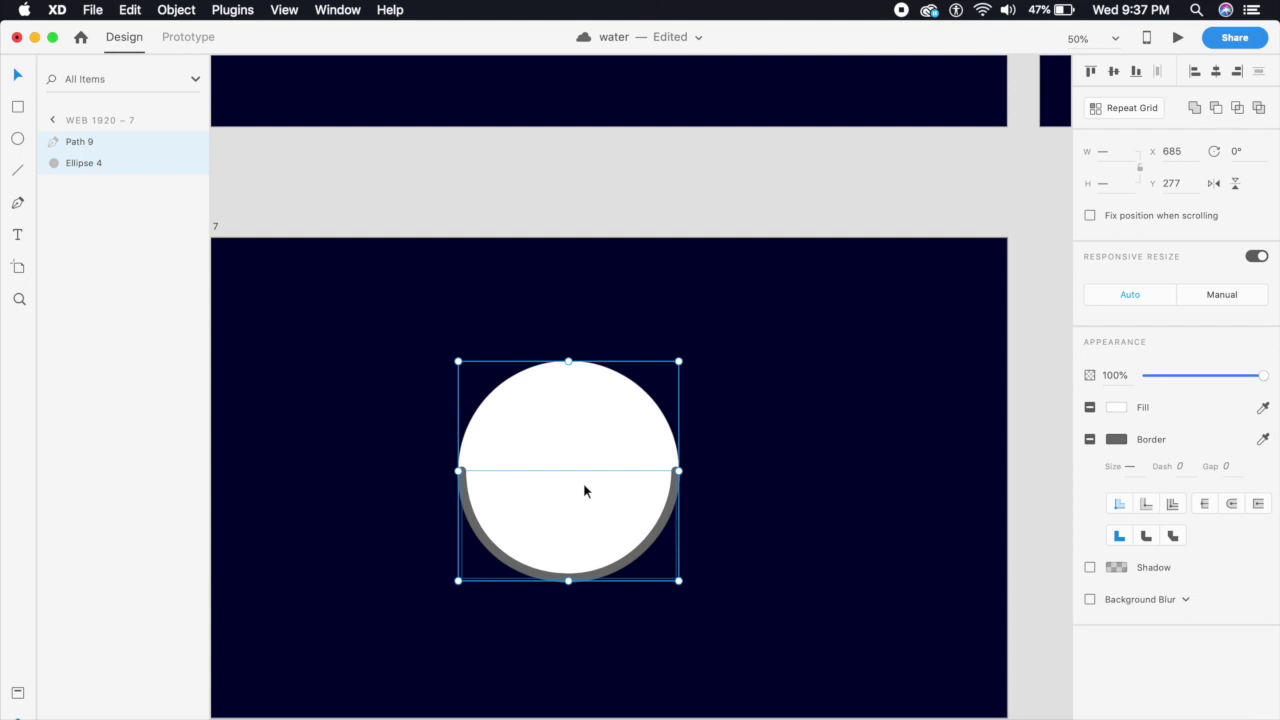
key("super+g")
left_click(735, 468)
left_click(657, 557)
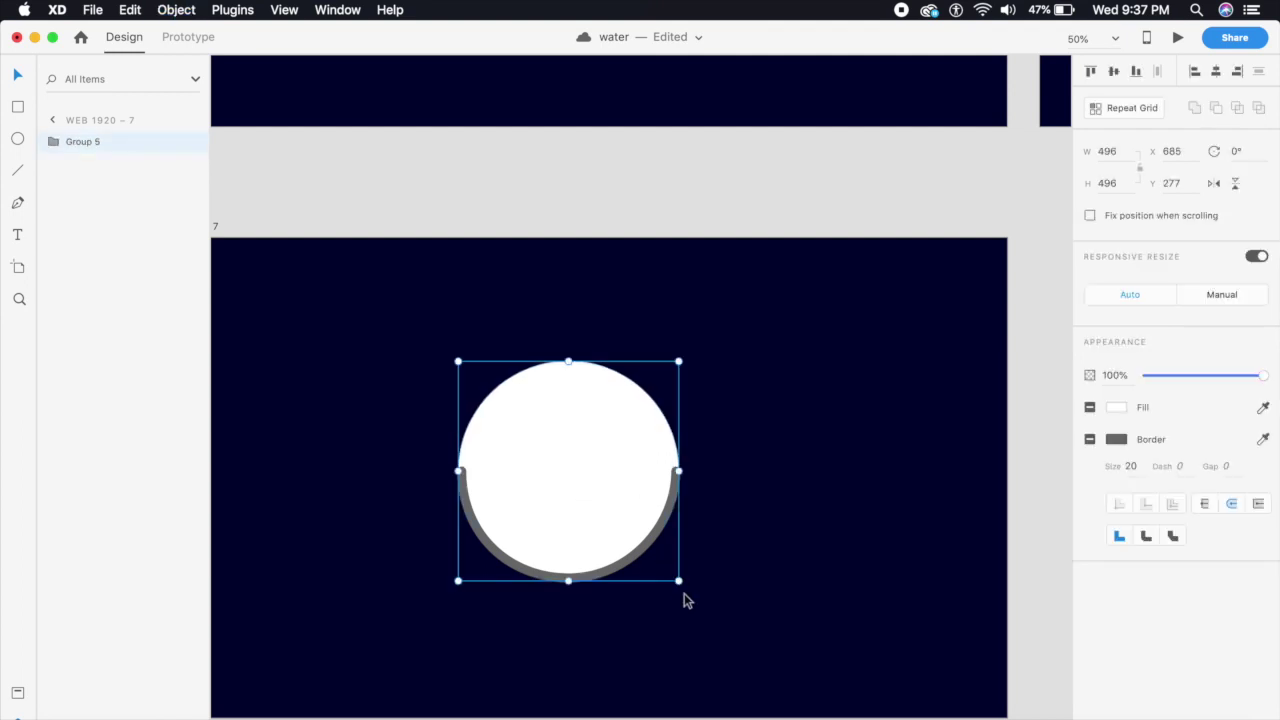
- Make the circle inside the group fully transparent at 0% opacity
left_click_drag(682, 584, 479, 453)
key("super+z")
left_click(766, 471)
double_click(583, 451)
double_click(583, 456)
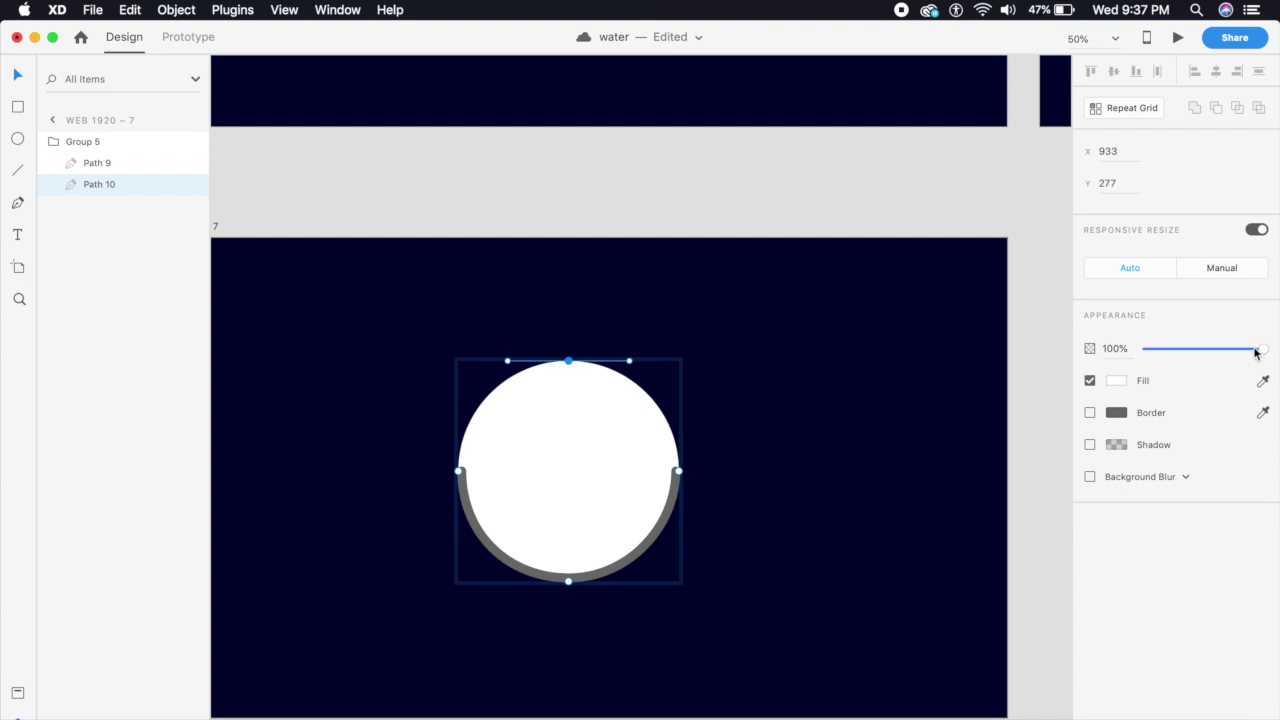
left_click_drag(1260, 349, 734, 363)
left_click(714, 507)
left_click(740, 529)
- Rotate the arc group to -195°
left_click(677, 503)
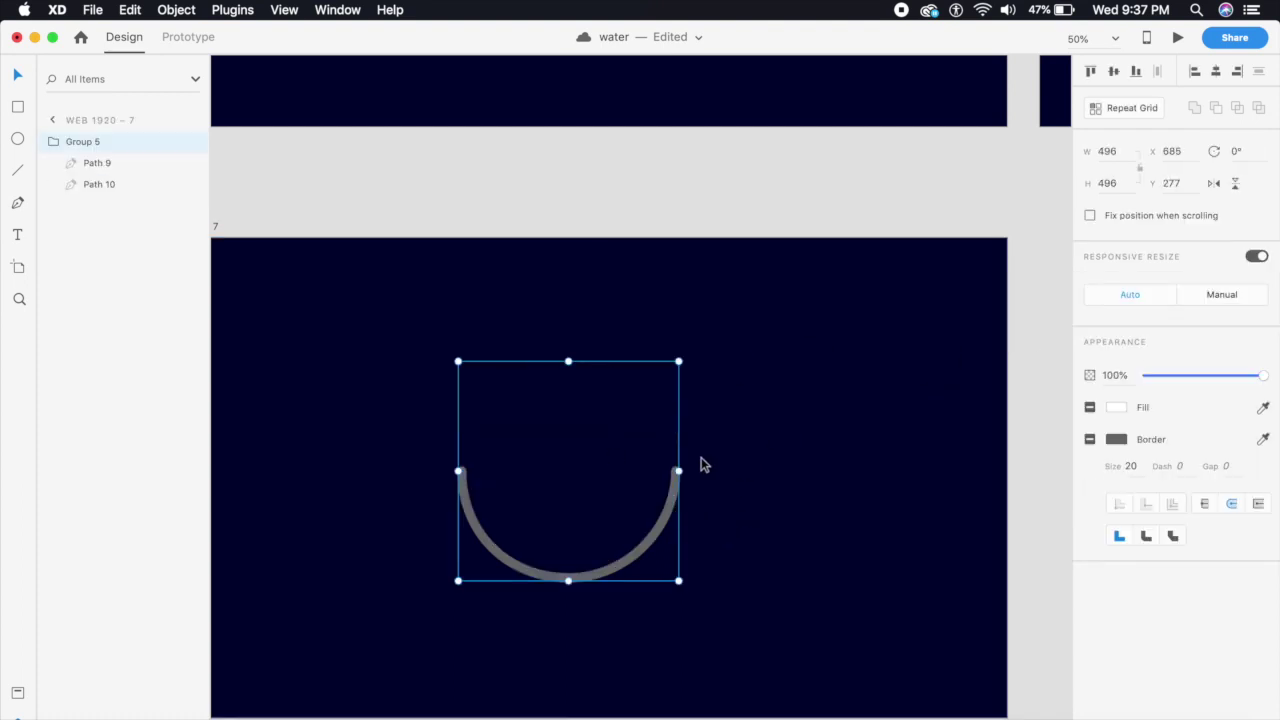
left_click_drag(680, 583, 651, 509)
scroll(755, 480, "down", 3)
left_click_drag(714, 471, 720, 516)
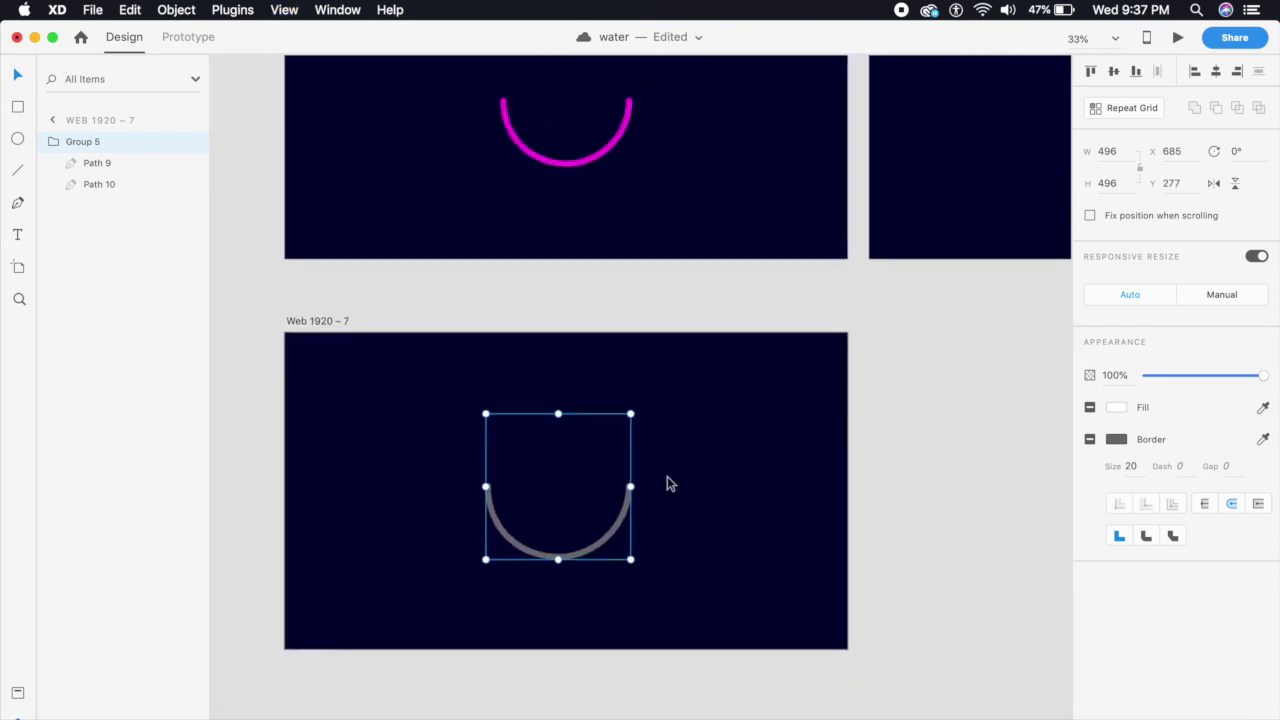
- Set the arc's border to red #FF1515 and duplicate the group as Group 6 beside it
double_click(617, 533)
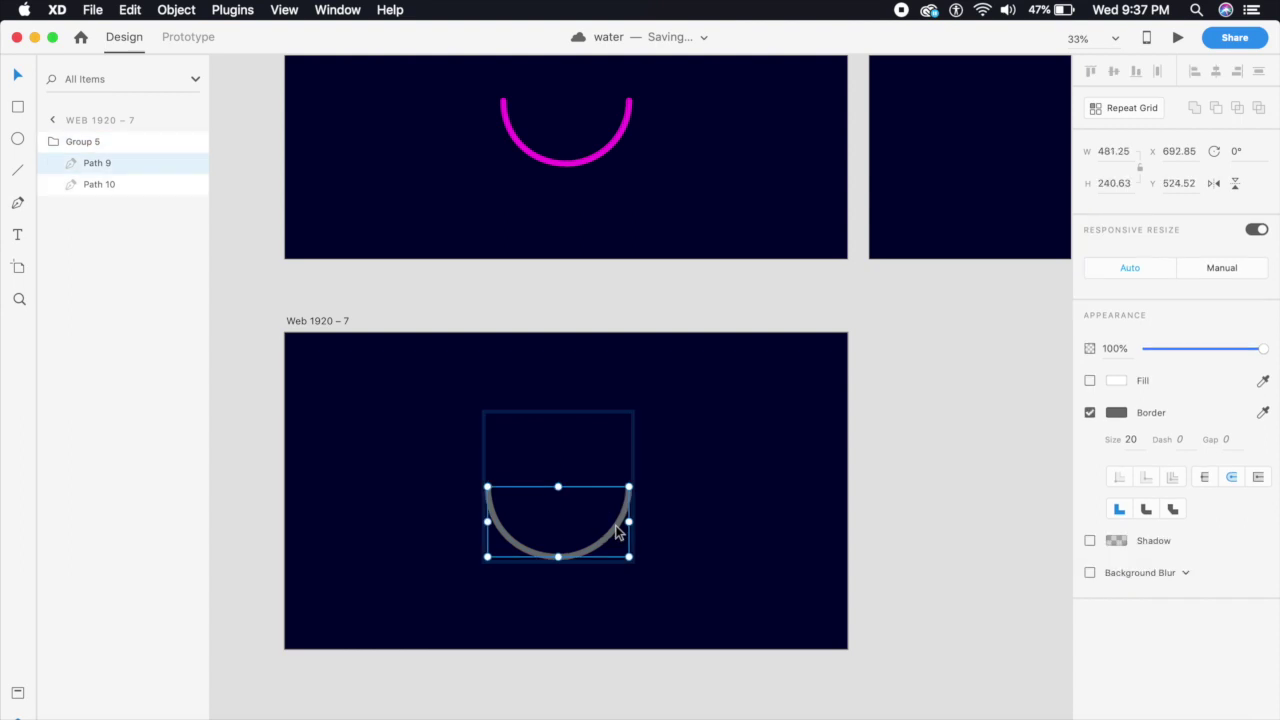
left_click(1118, 416)
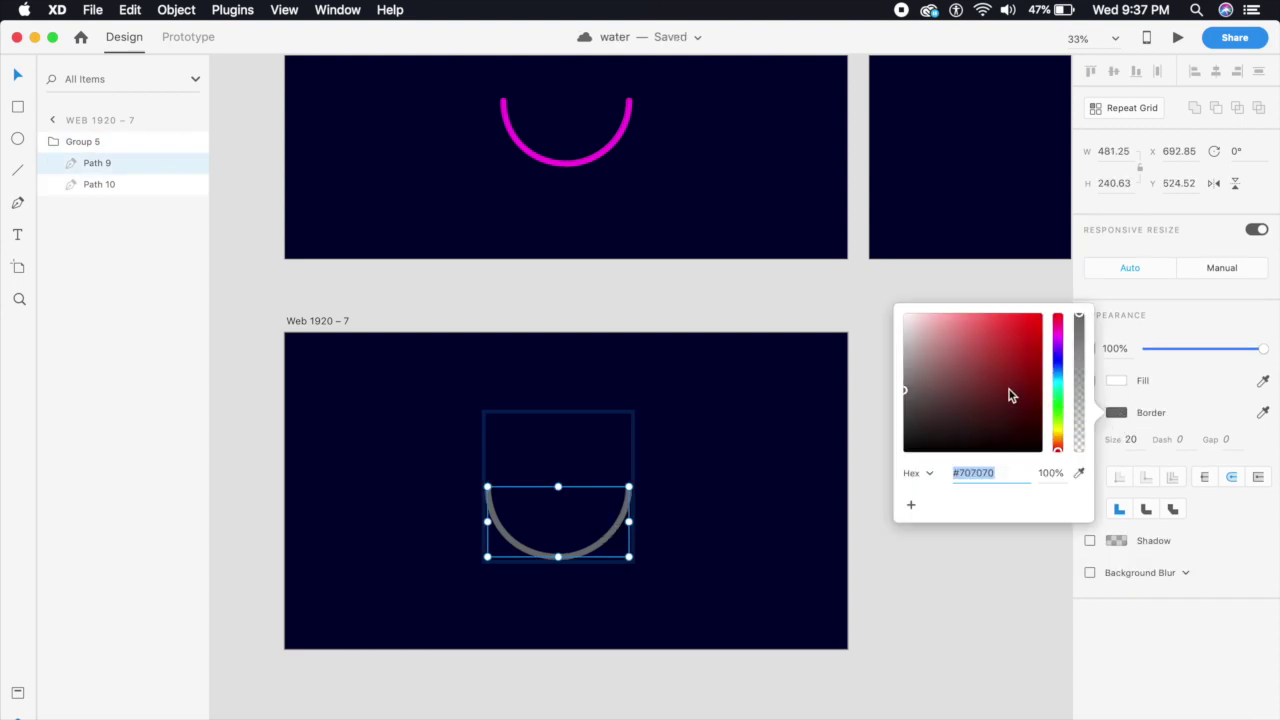
left_click_drag(1006, 400, 1029, 300)
left_click(897, 440)
scroll(866, 489, "up", 3)
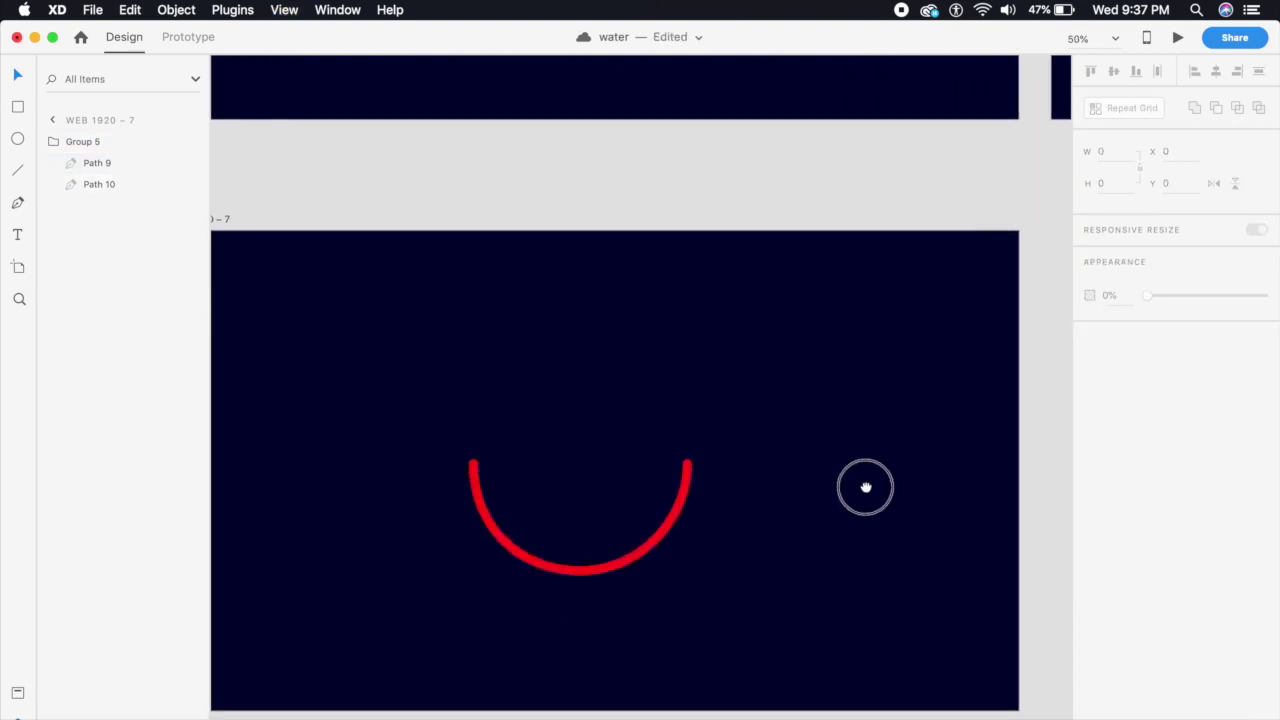
left_click_drag(683, 474, 756, 476)
- Delete the copied arc's left anchor, leaving a red quarter arc
left_click(775, 488)
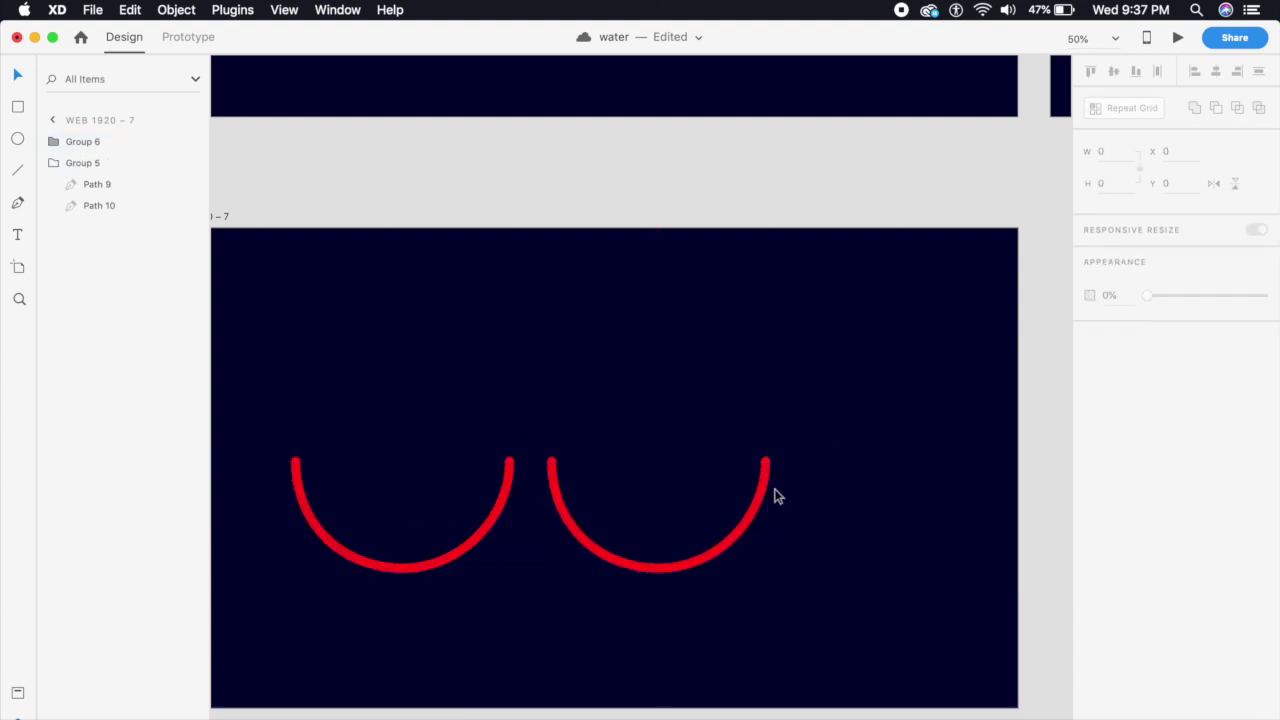
double_click(760, 494)
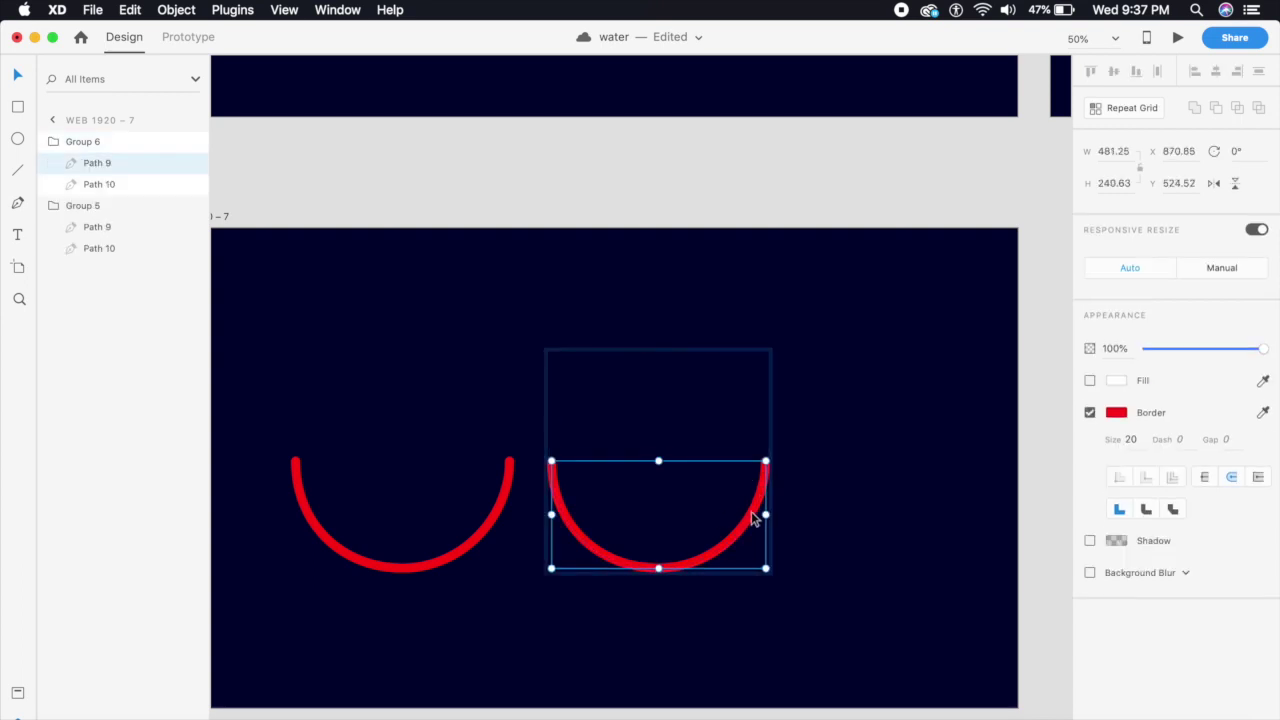
double_click(753, 511)
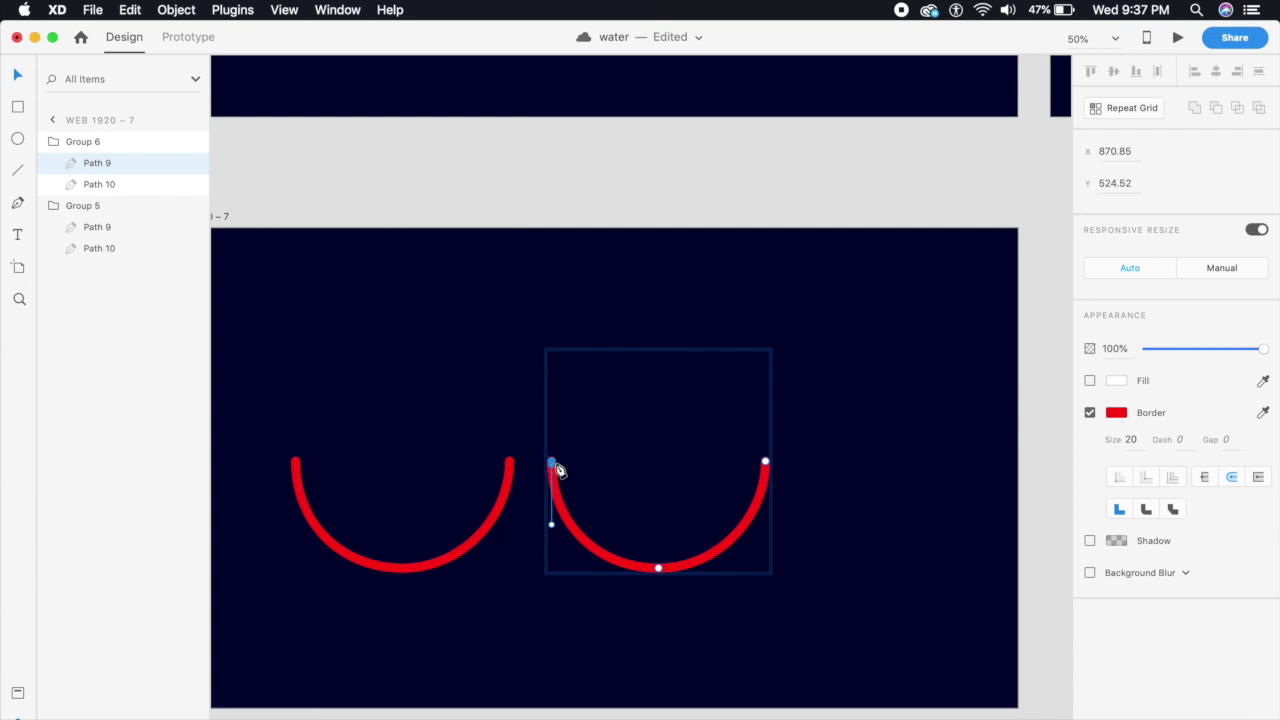
key("Delete")
left_click(810, 514)
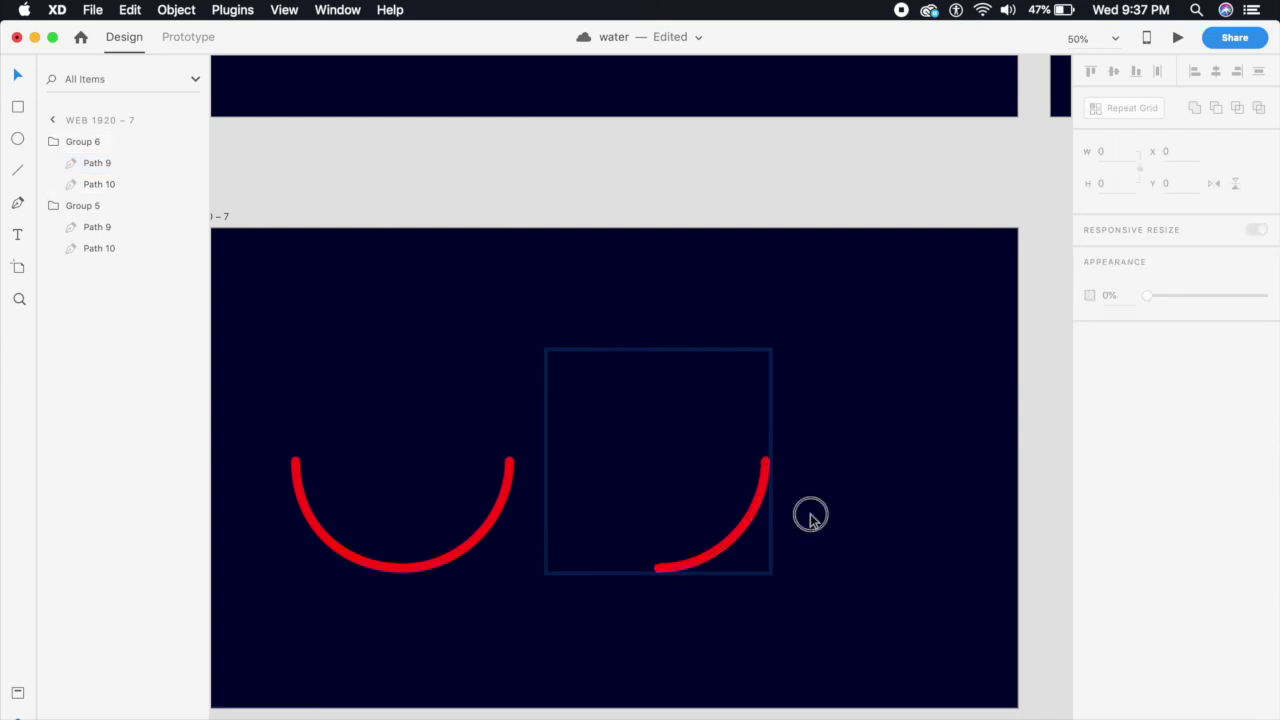
- Move the quarter-arc group left to X 753, overlapping the red half-ring
left_click(760, 508)
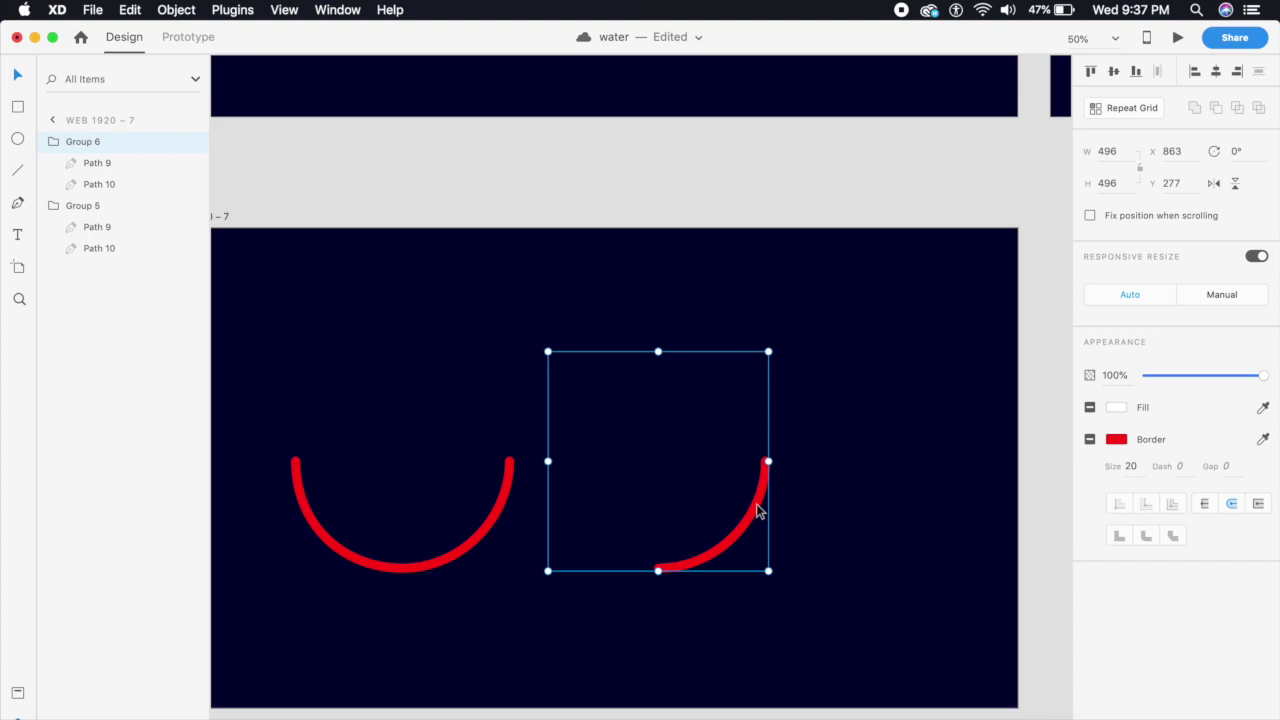
left_click(792, 360)
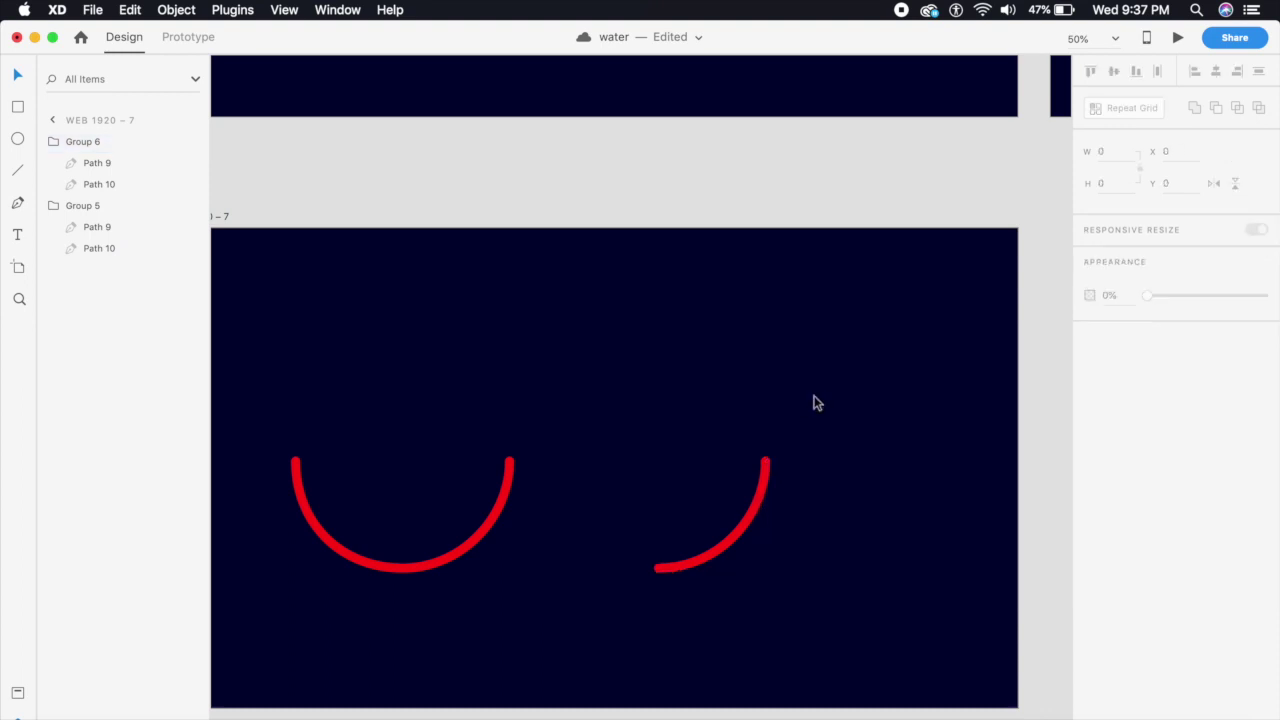
left_click_drag(760, 491, 699, 494)
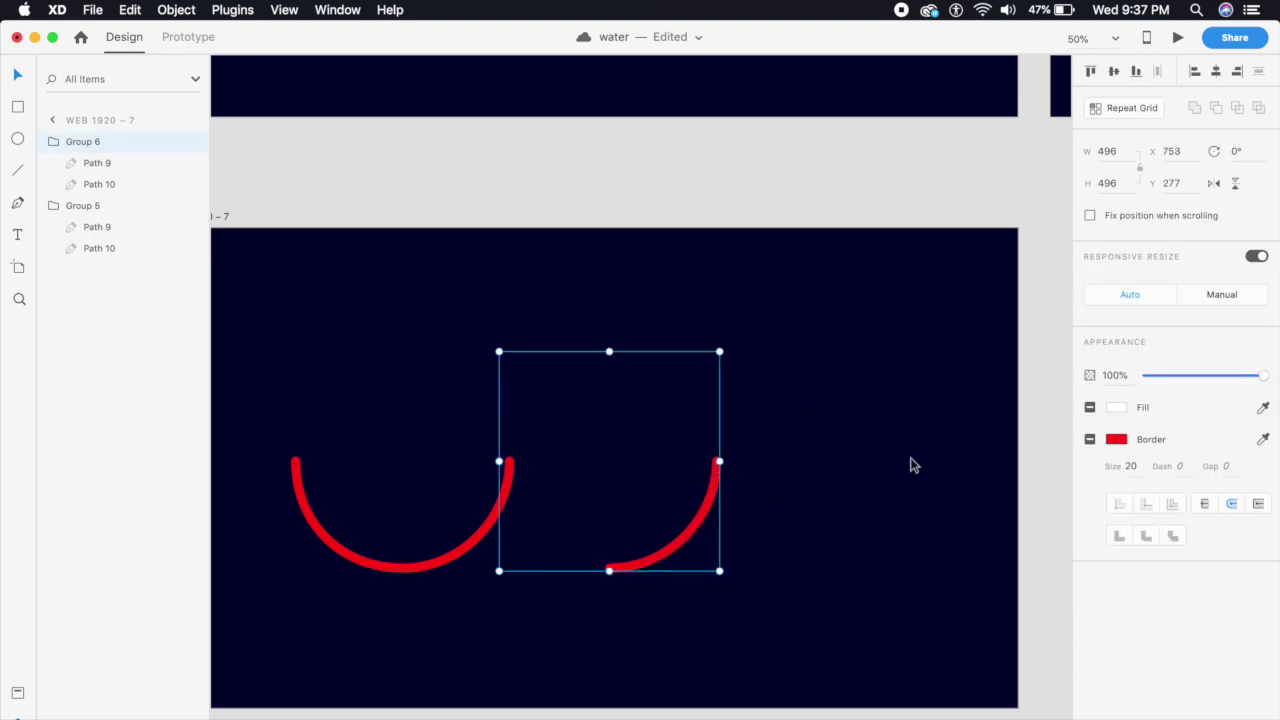
double_click(708, 503)
- Change the quarter arc's border colour to blue #159CFF
left_click(1125, 415)
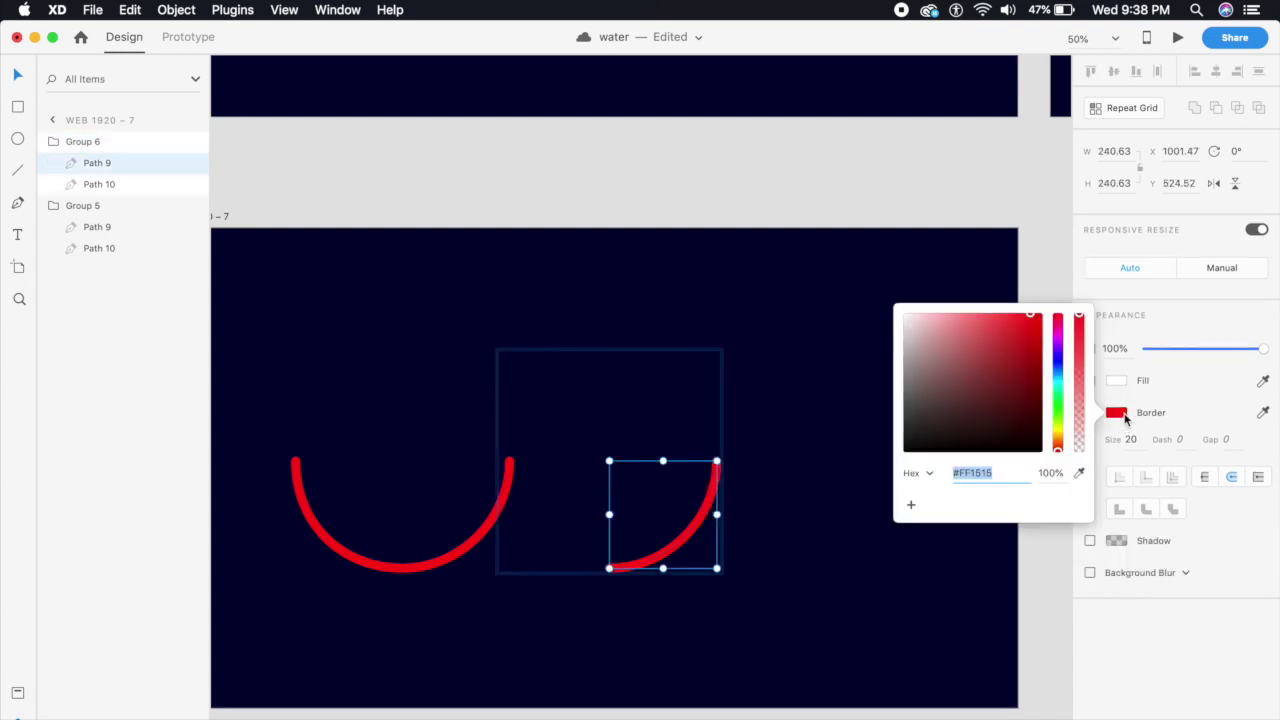
left_click_drag(1058, 413, 1057, 362)
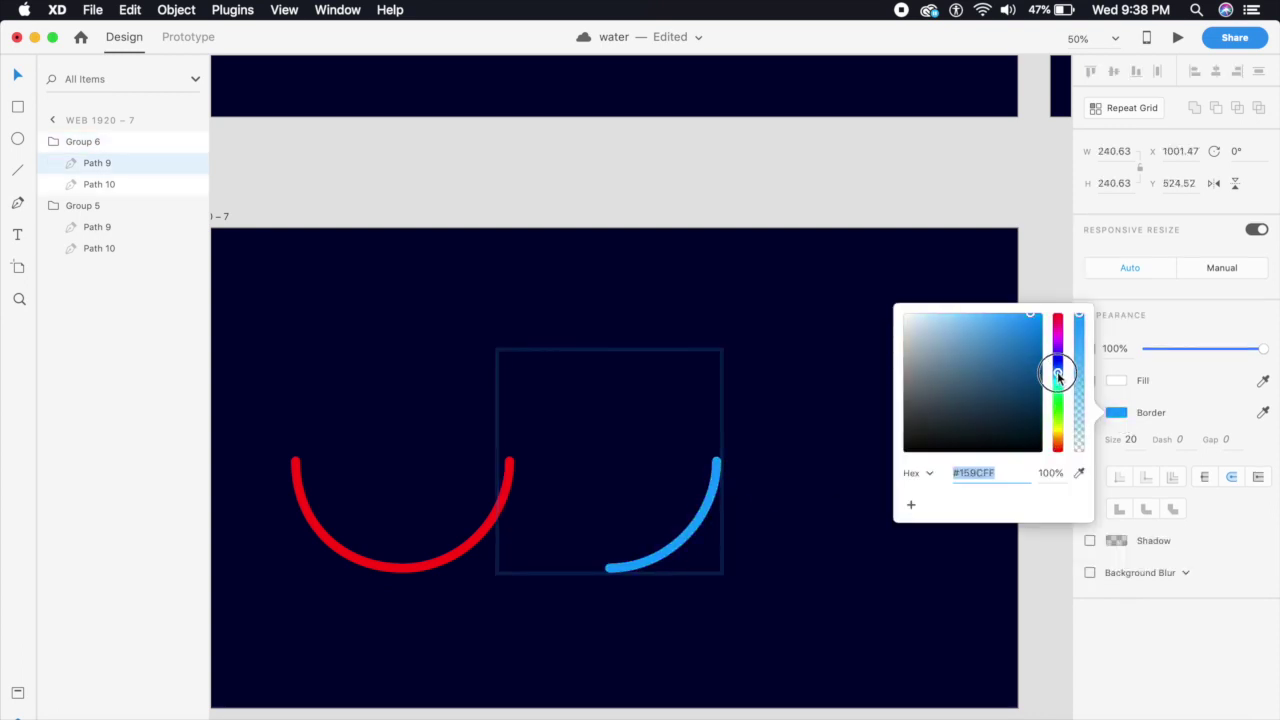
left_click(848, 567)
left_click_drag(844, 574, 948, 544)
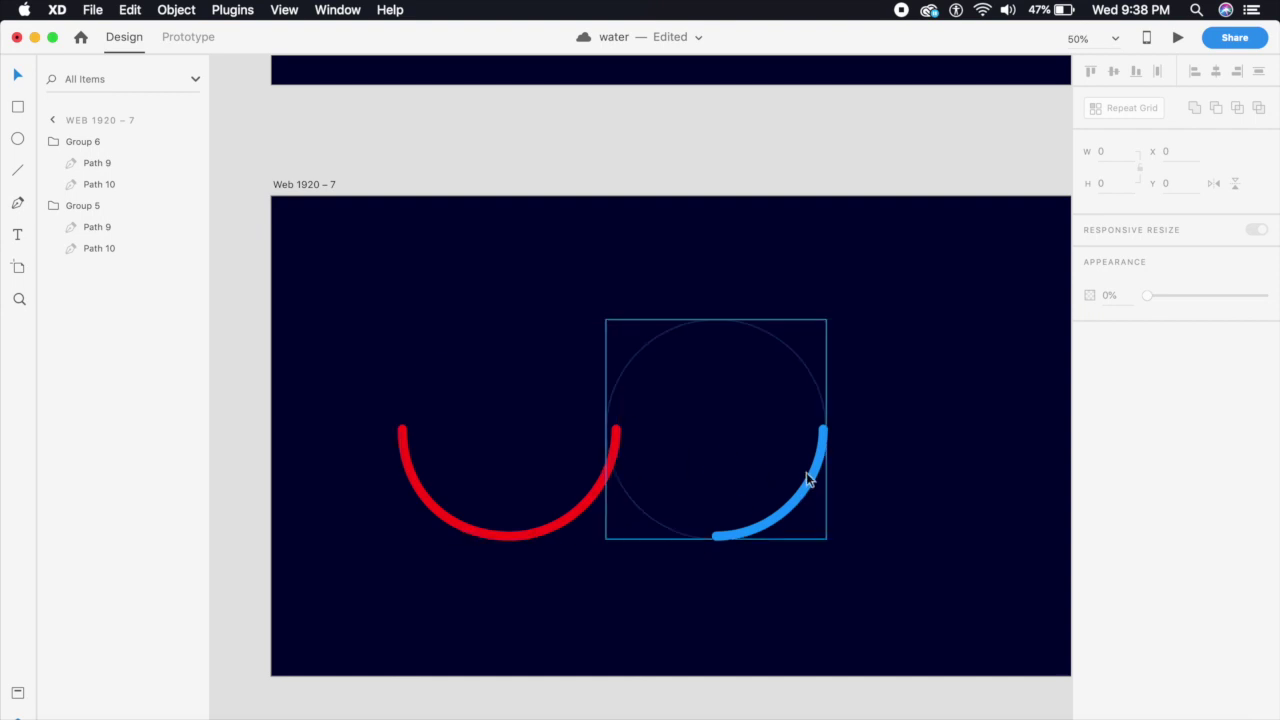
- Slide the red arc right to meet the blue arc and send the blue arc behind it
left_click_drag(585, 503, 793, 507)
left_click(794, 505)
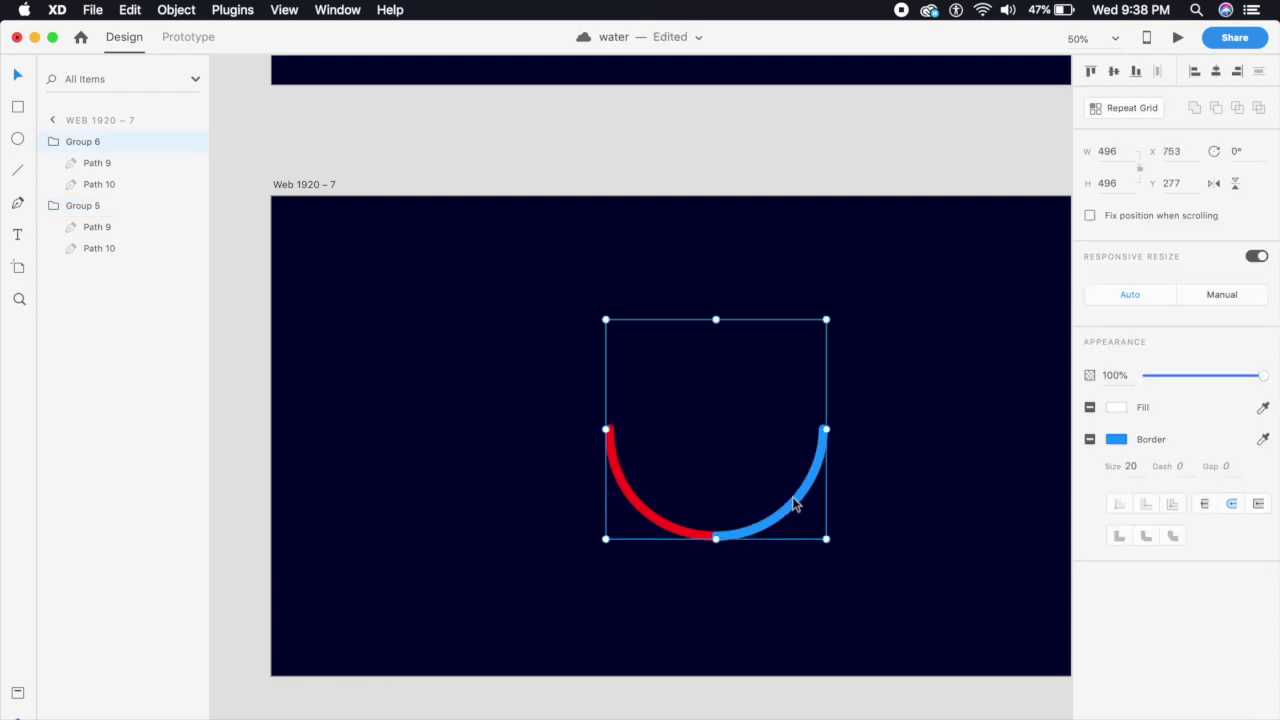
key("super+bracketleft")
left_click(879, 492)
- Duplicate artboard Web 1920 – 7 as Web 1920 – 8 at X 1990, including both arc groups
key("super+minus")
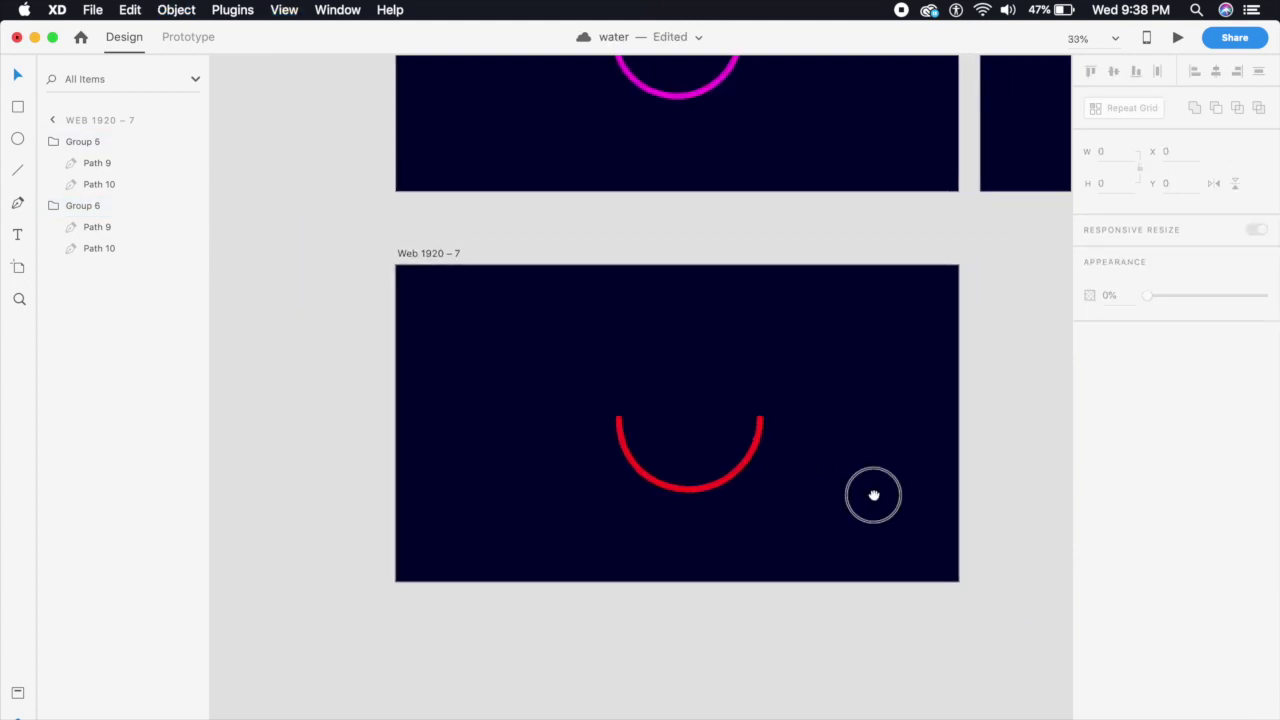
scroll(877, 492, "right", 2)
key("super+minus")
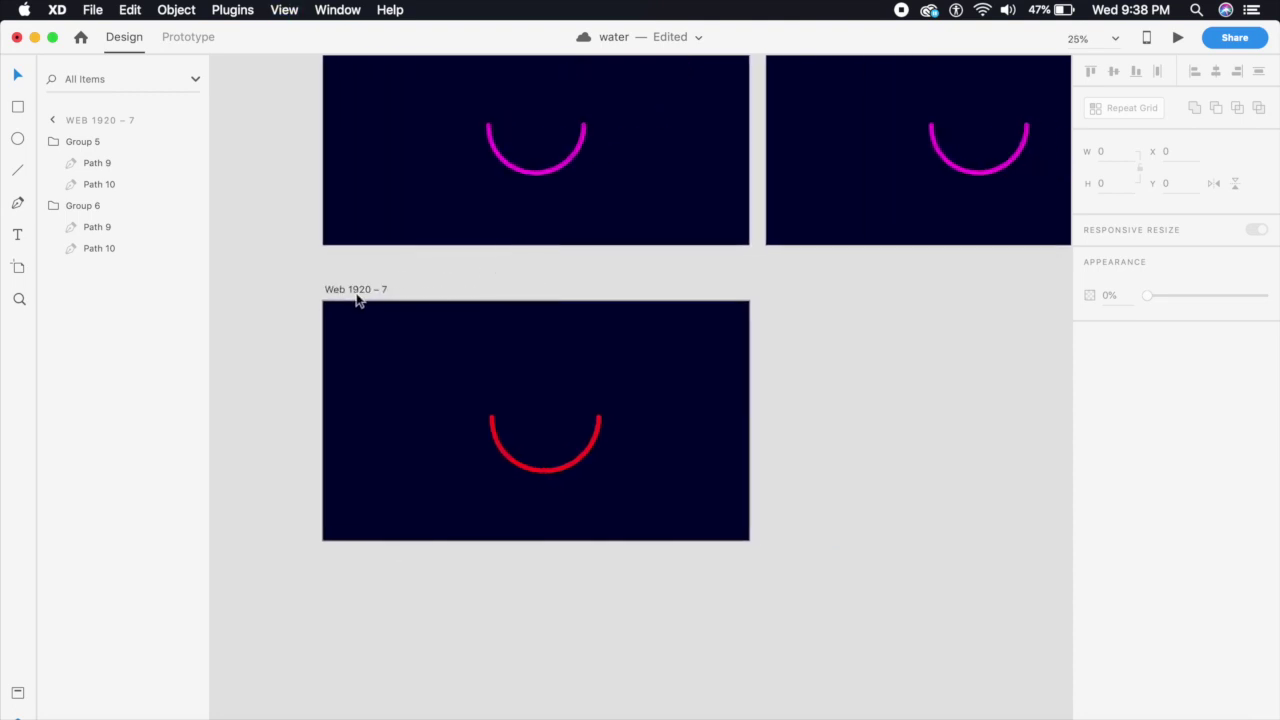
left_click(358, 291)
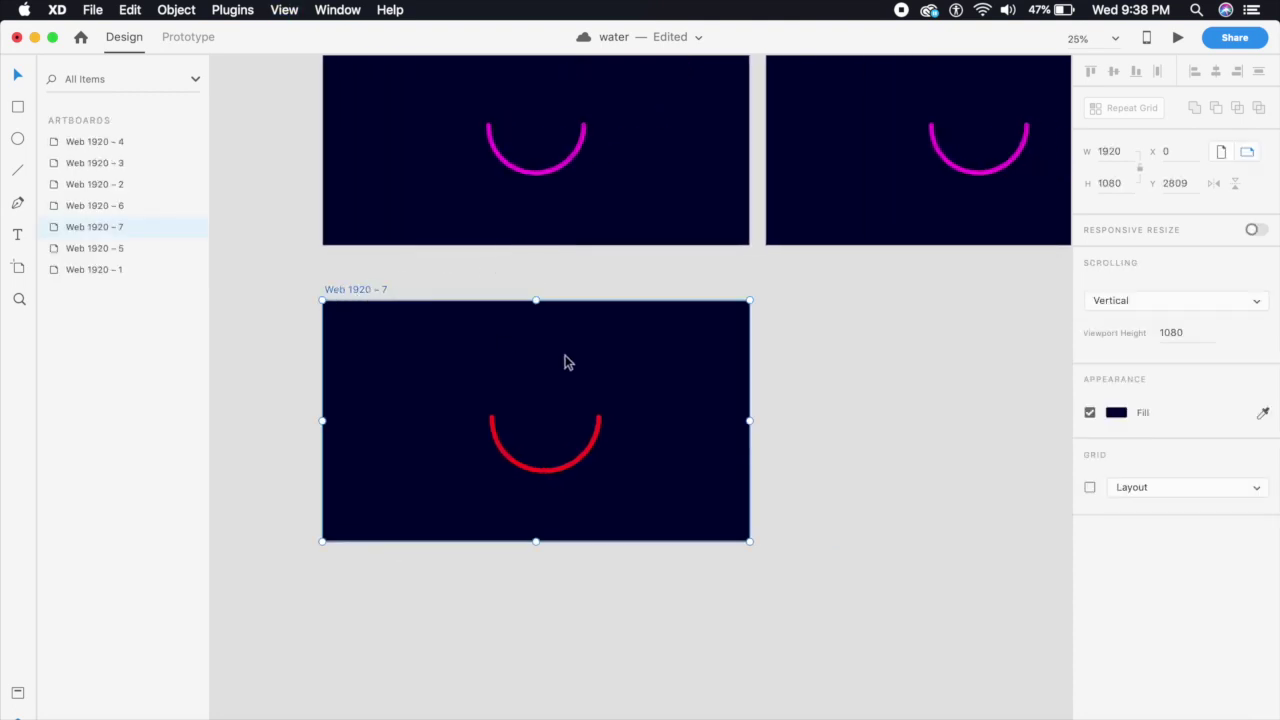
scroll(543, 371, "right", 2)
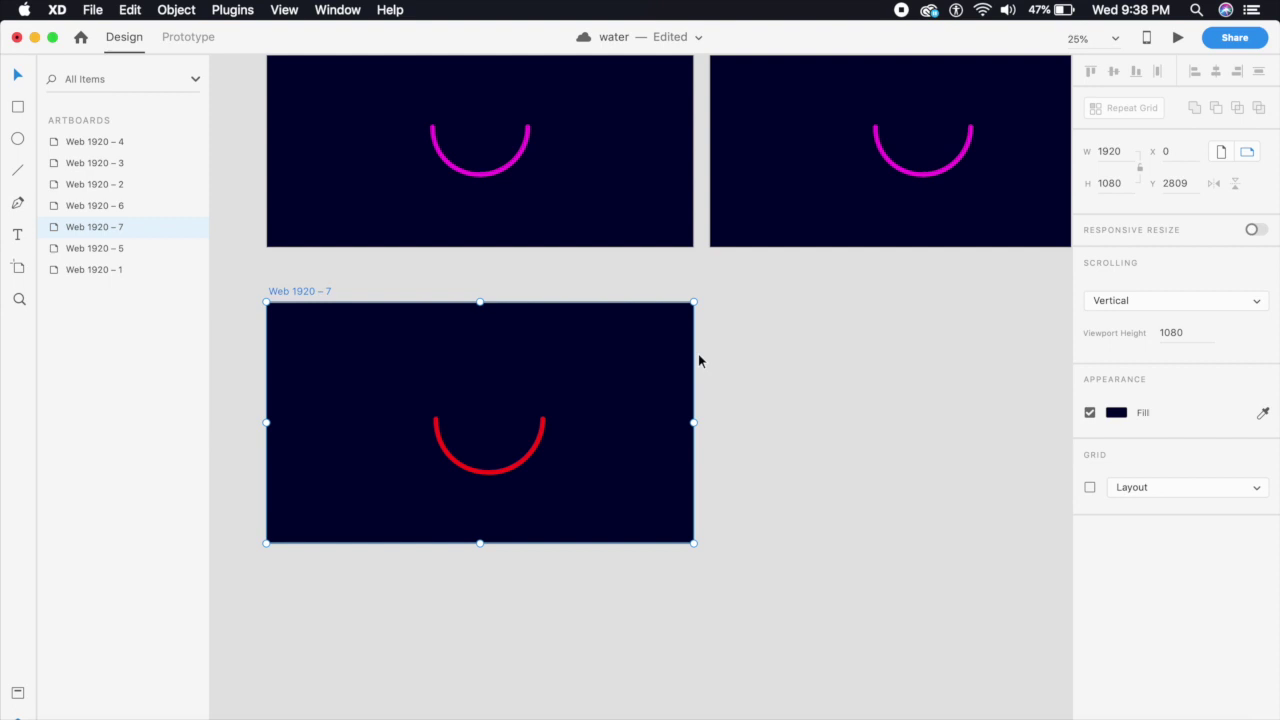
key("super+d")
key("super+plus")
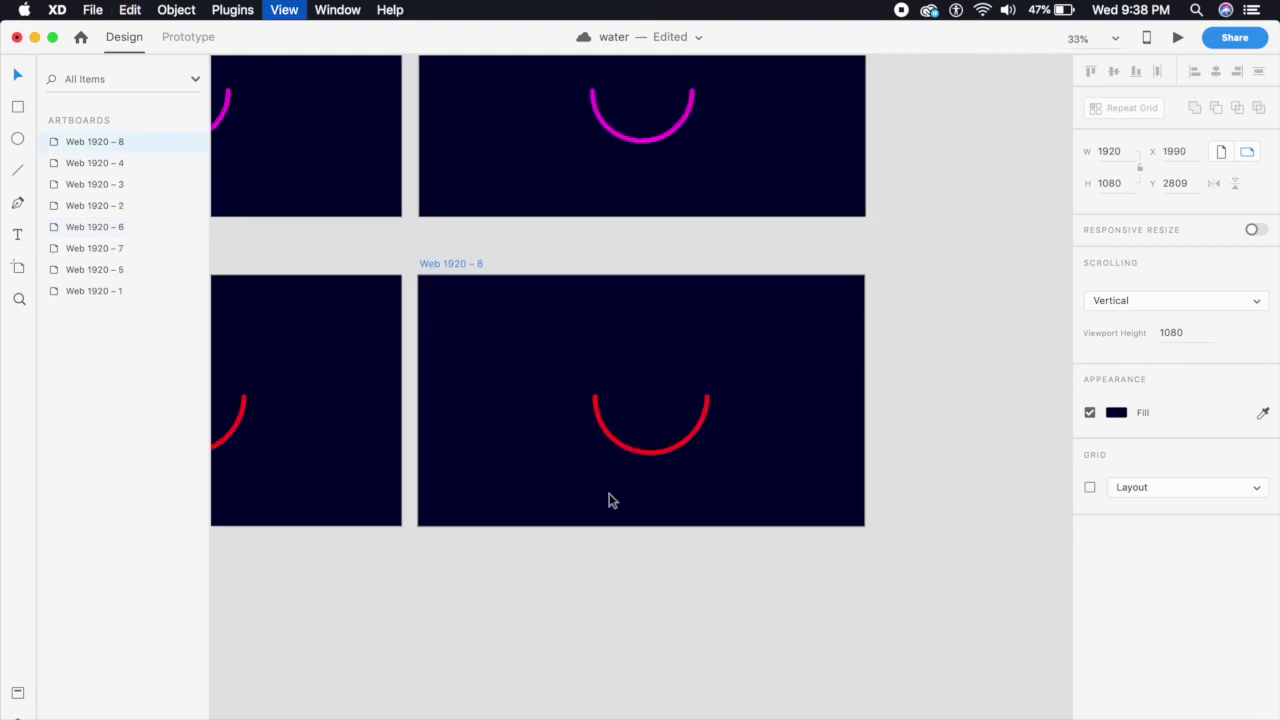
key("super+plus")
left_click(730, 495)
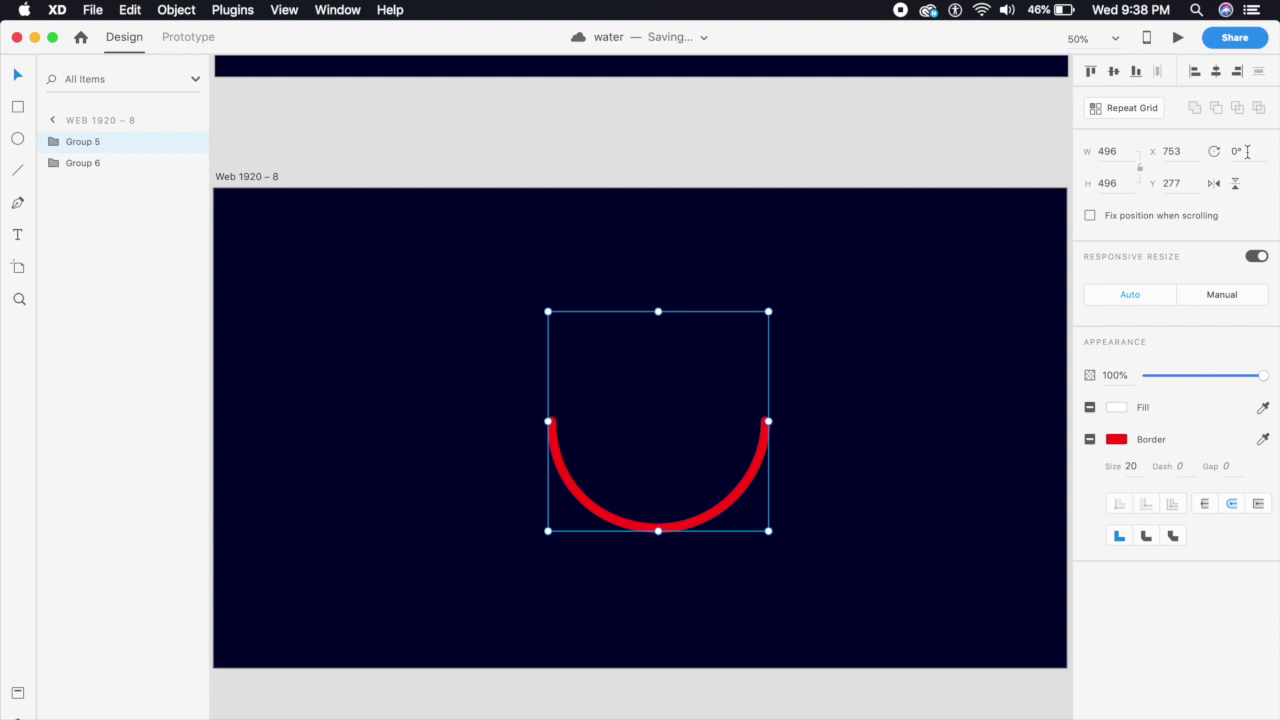
- Rotate Group 5 to 360° and Group 6 to -360° on Web 1920 – 8
left_click(1245, 151)
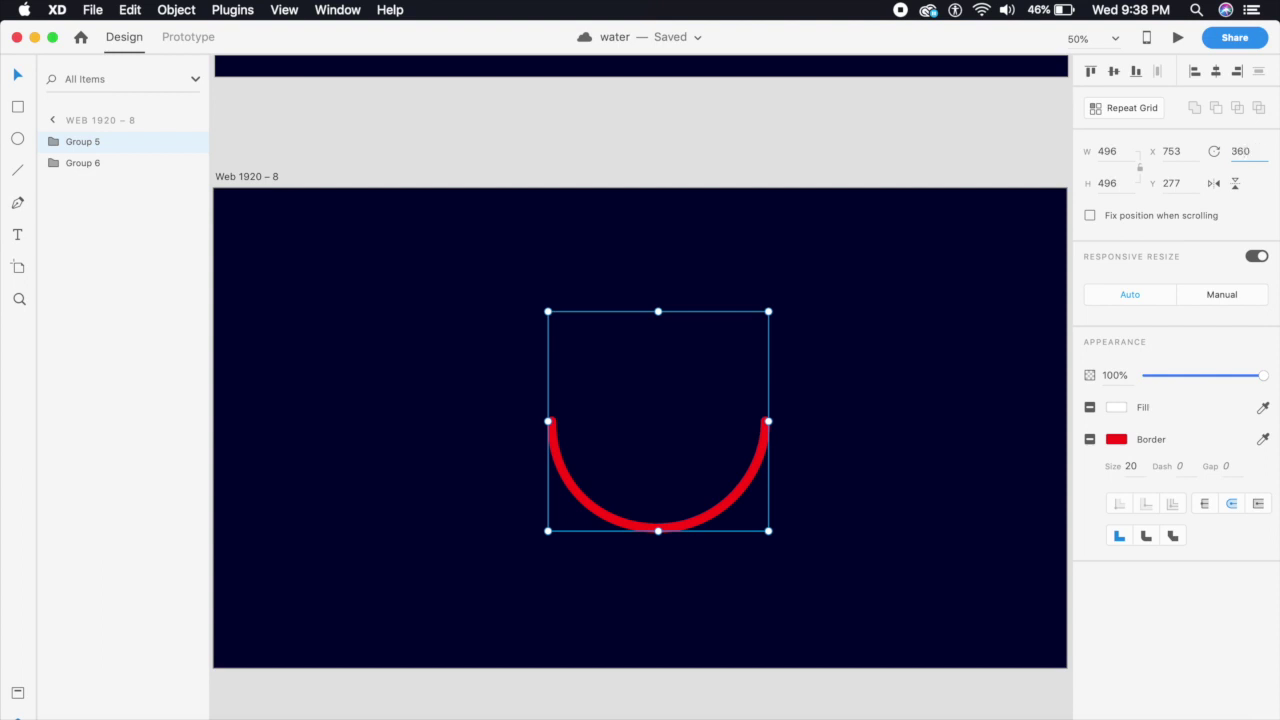
key("Return")
left_click(104, 172)
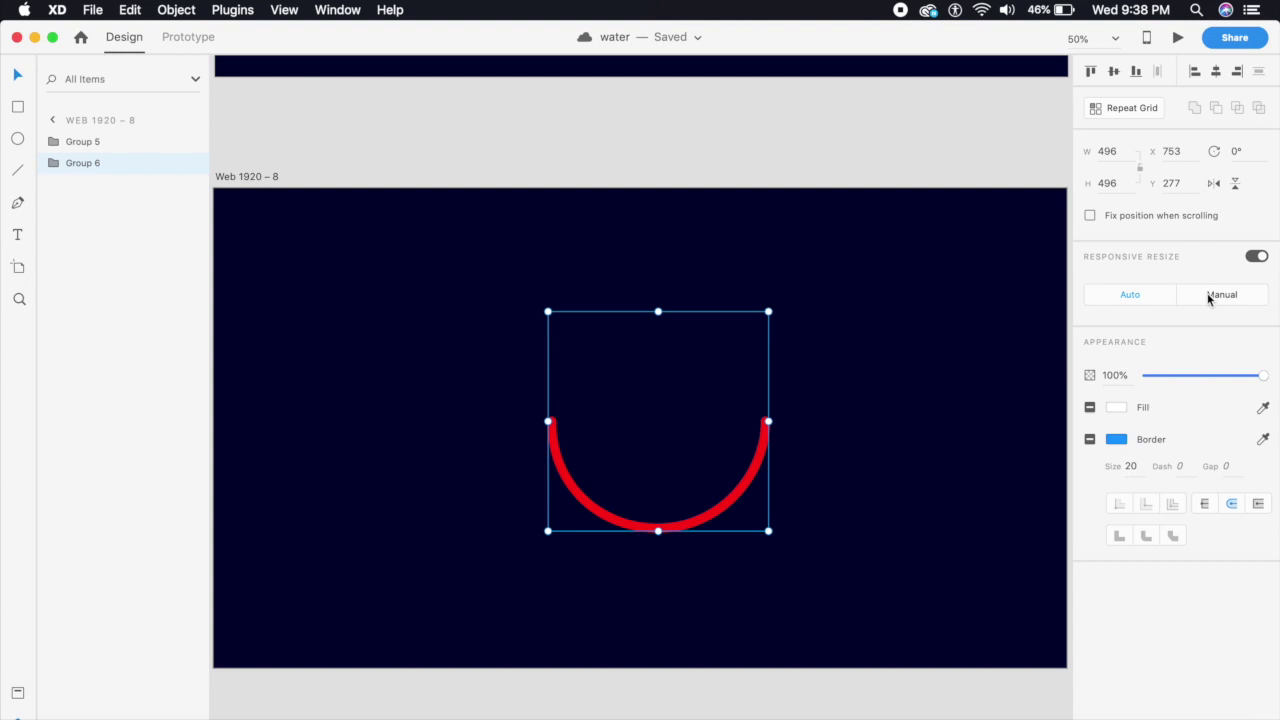
left_click(1250, 151)
key("Return")
left_click(550, 515)
left_click_drag(523, 491, 643, 458)
key("super+minus")
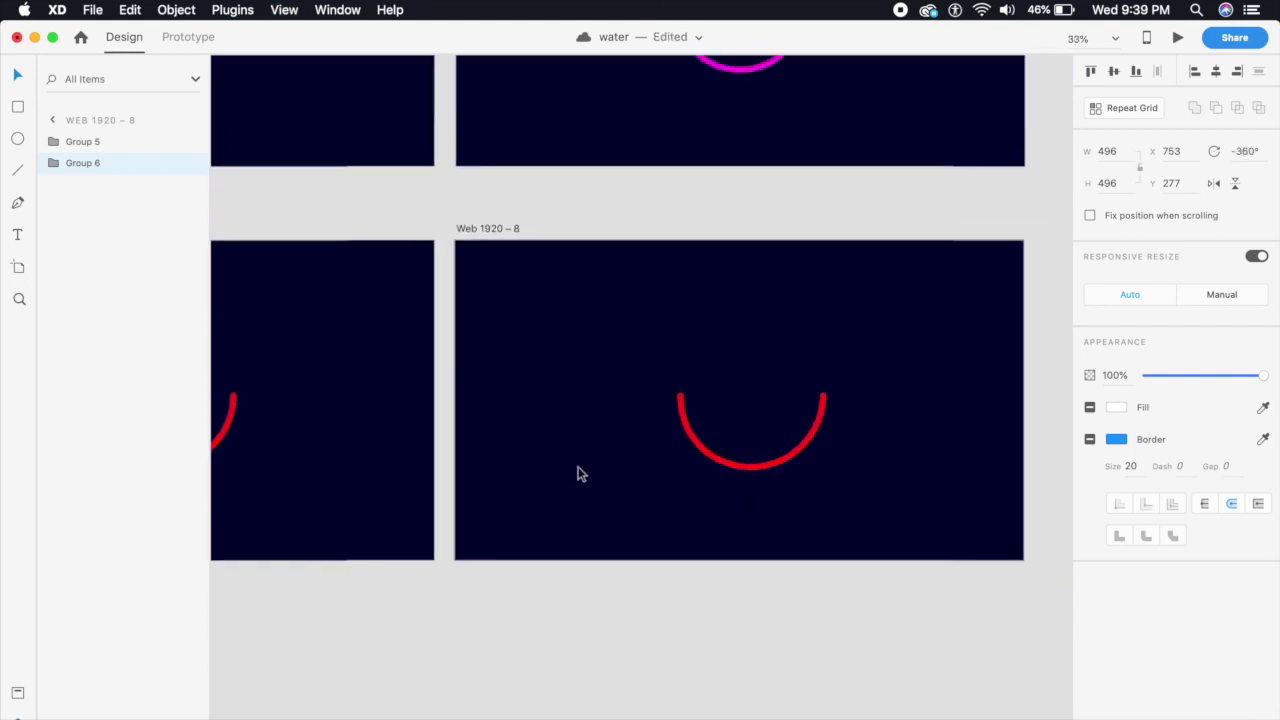
- In Prototype mode, wire Web 1920 – 7 to Web 1920 – 8
left_click(170, 48)
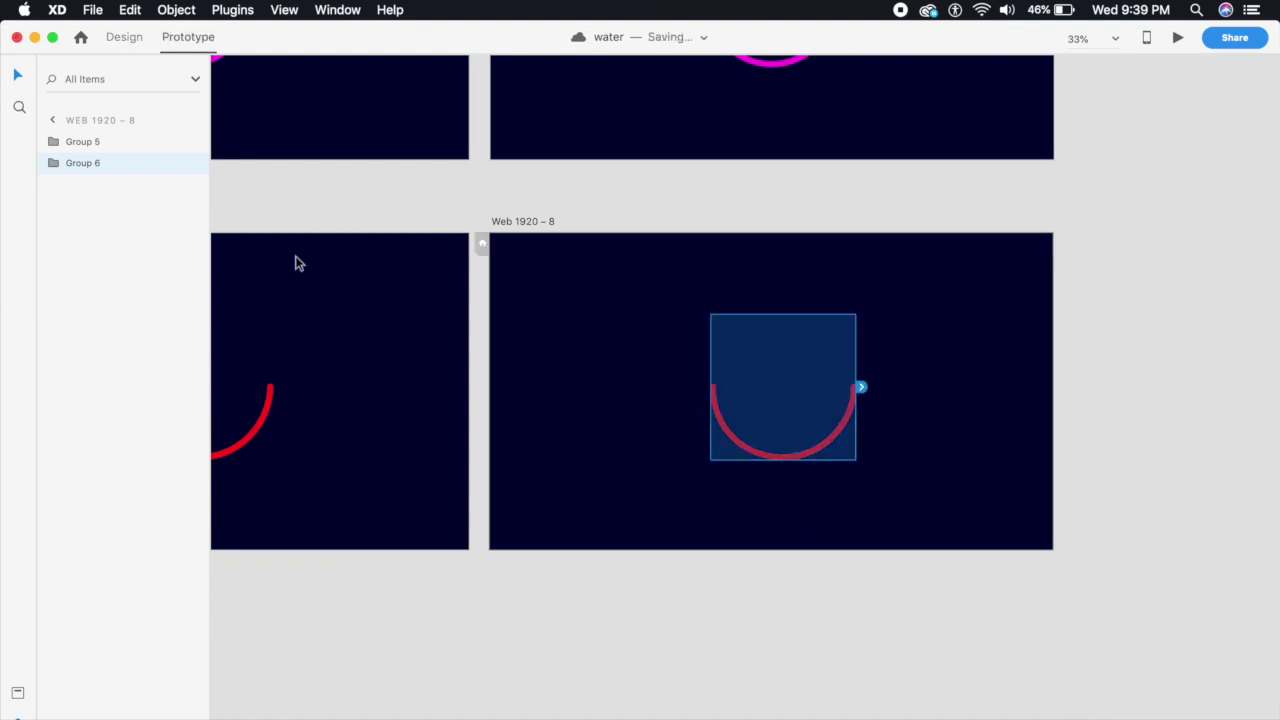
left_click(330, 280)
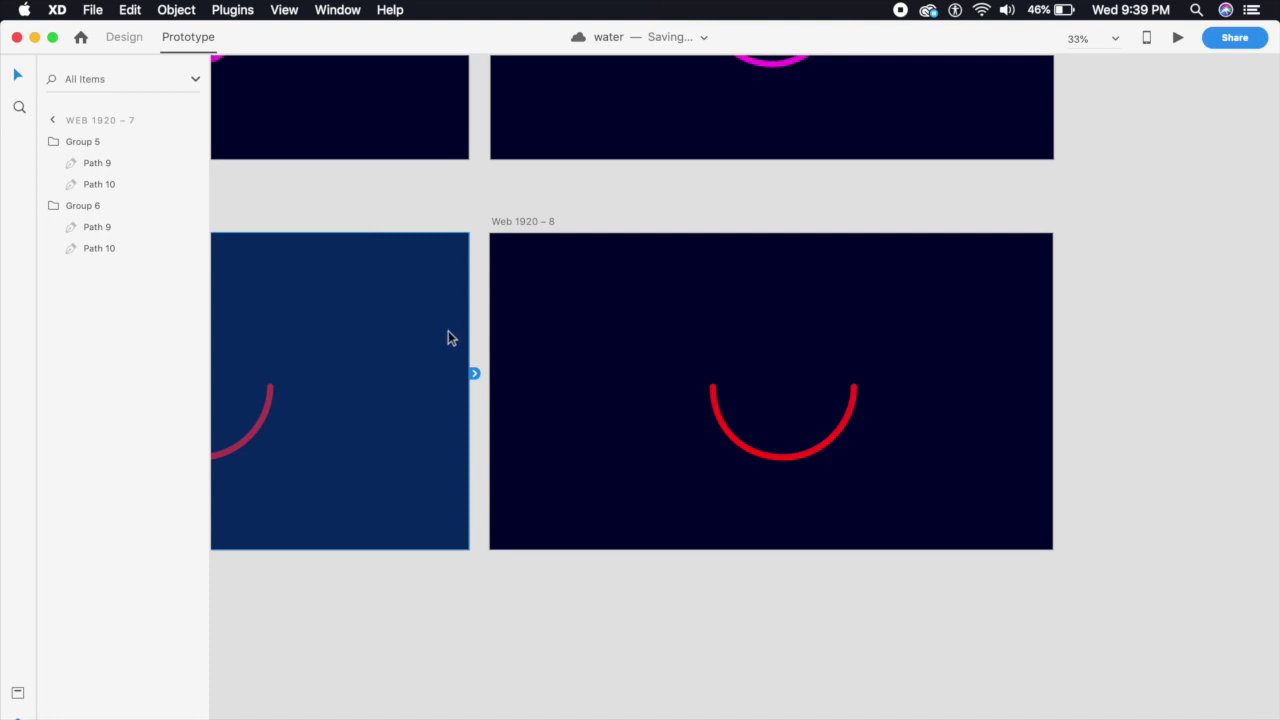
left_click_drag(476, 376, 631, 359)
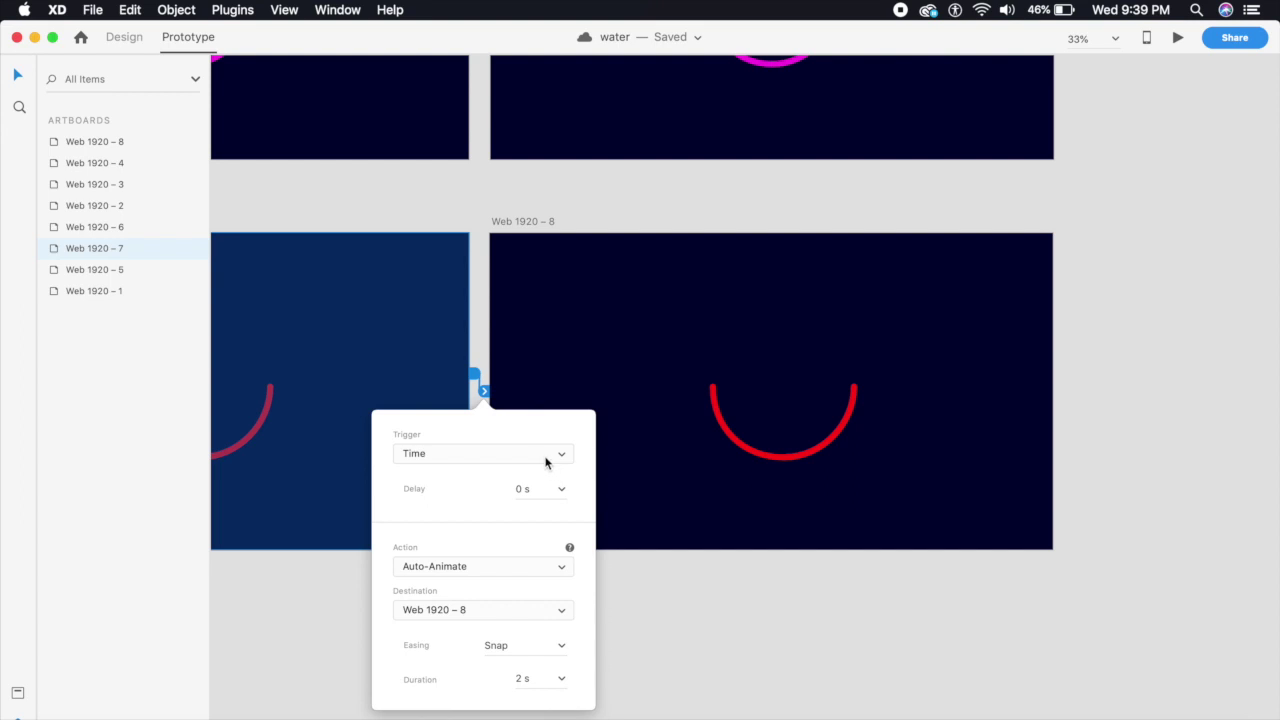
- Set the interaction to Time trigger, Auto-Animate, Snap easing, and 2 s duration
left_click(410, 453)
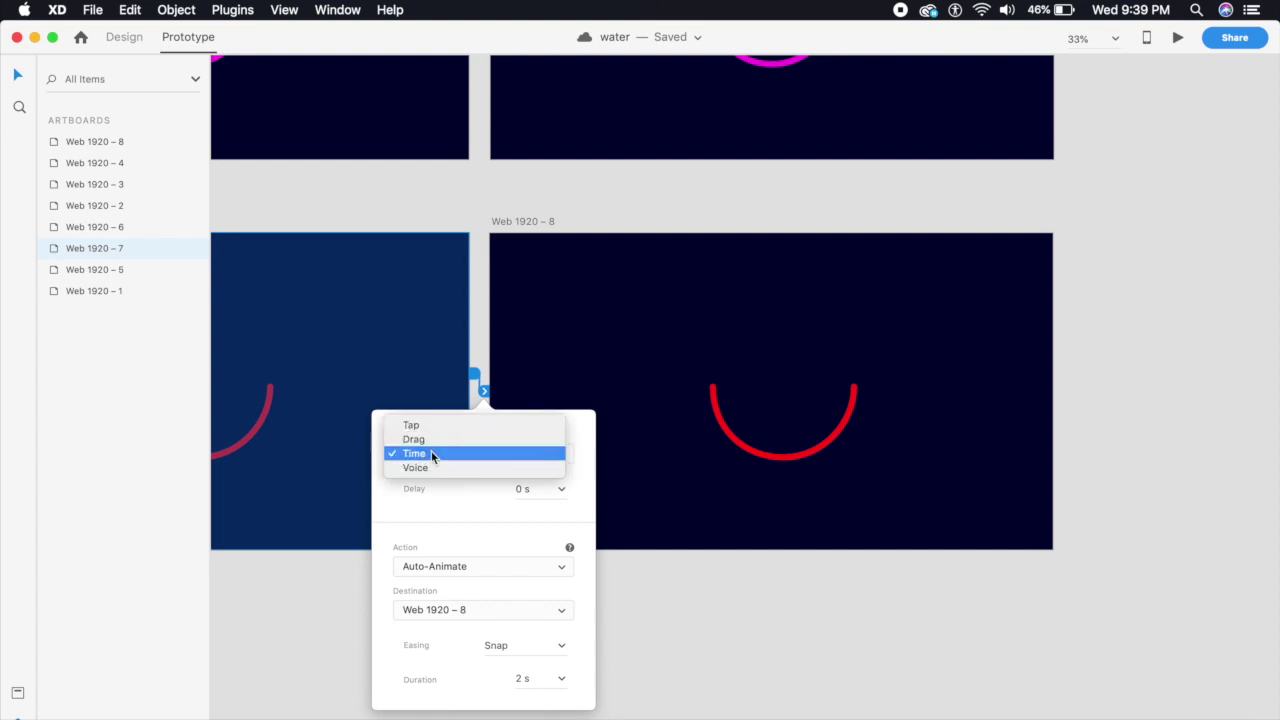
left_click(432, 455)
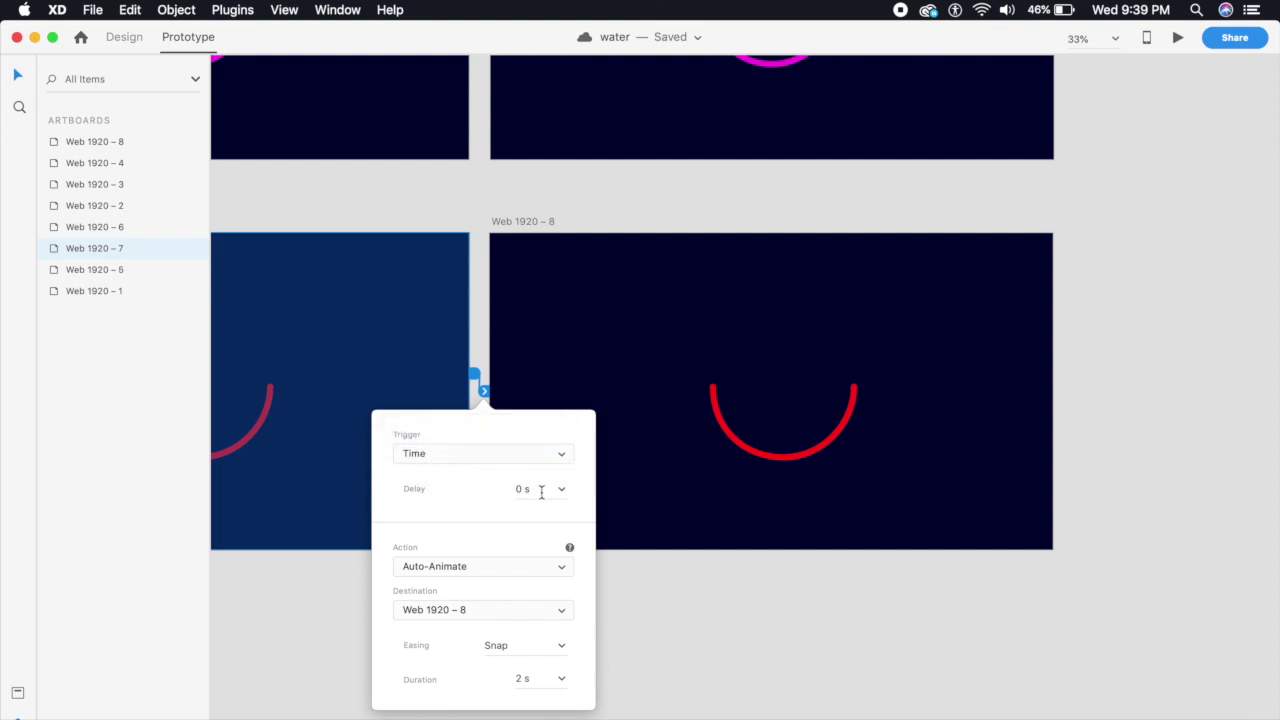
left_click(561, 648)
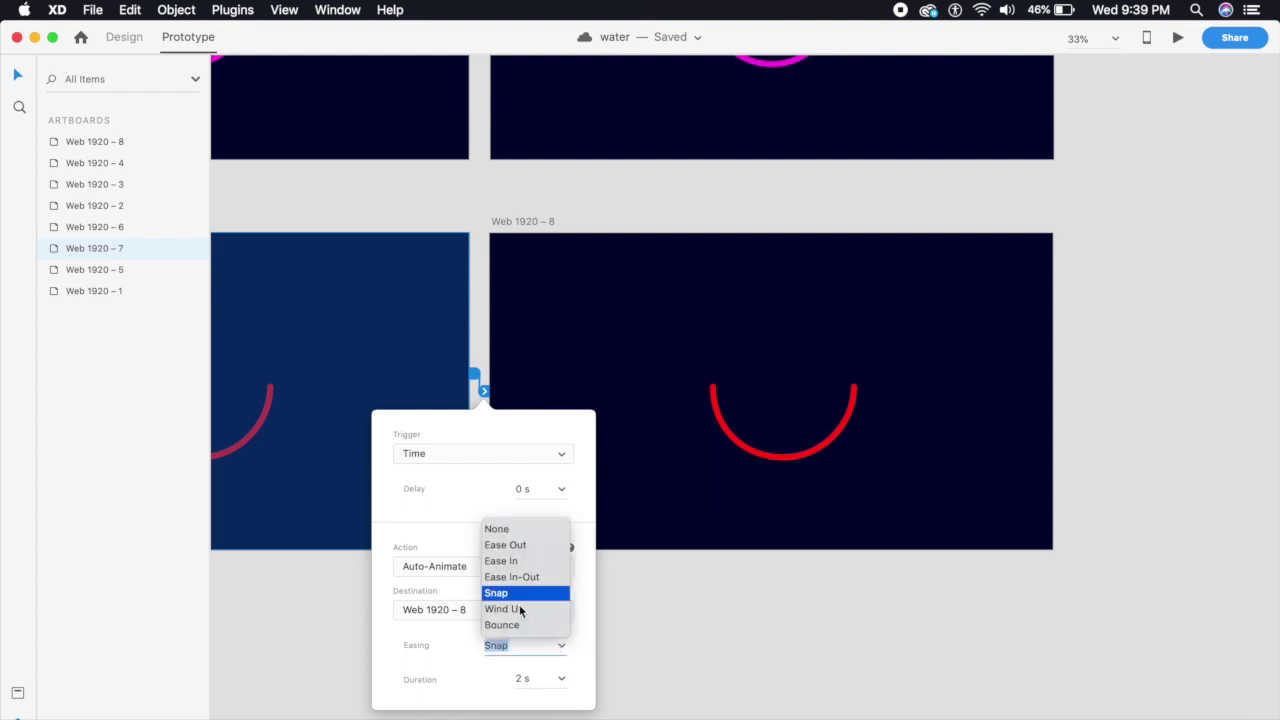
left_click(508, 594)
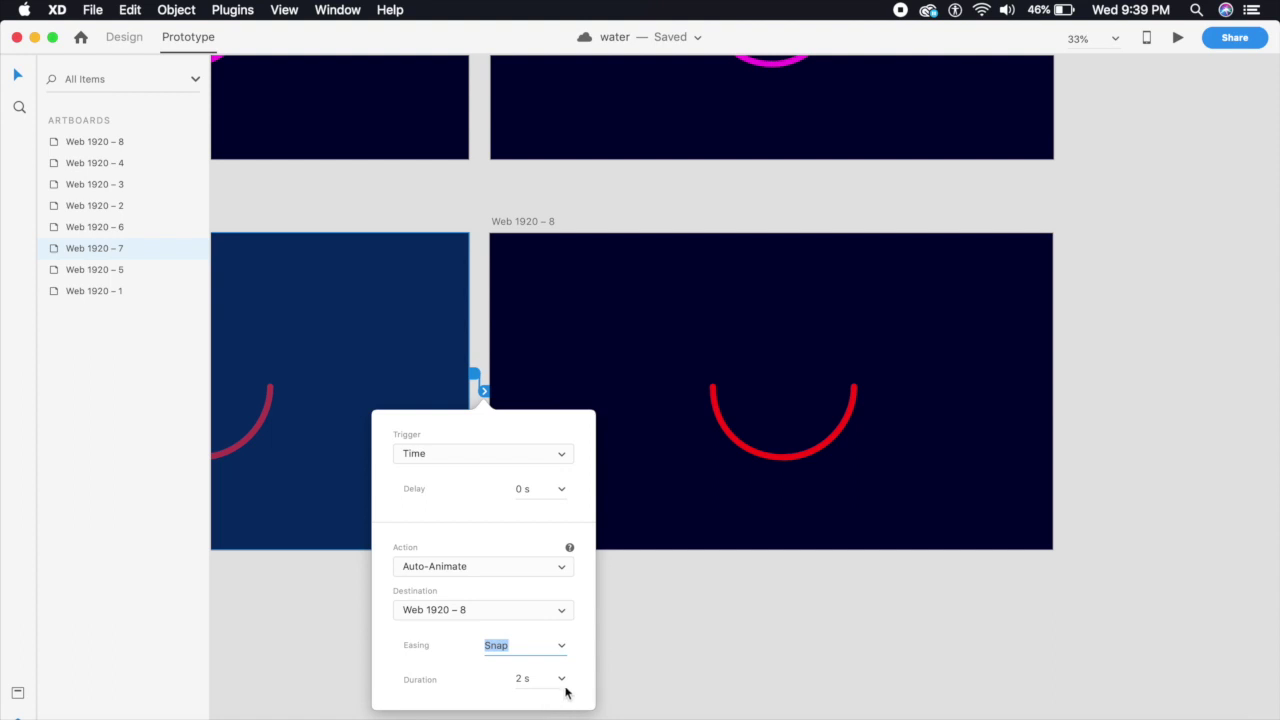
left_click(561, 681)
left_click(451, 680)
left_click(643, 550)
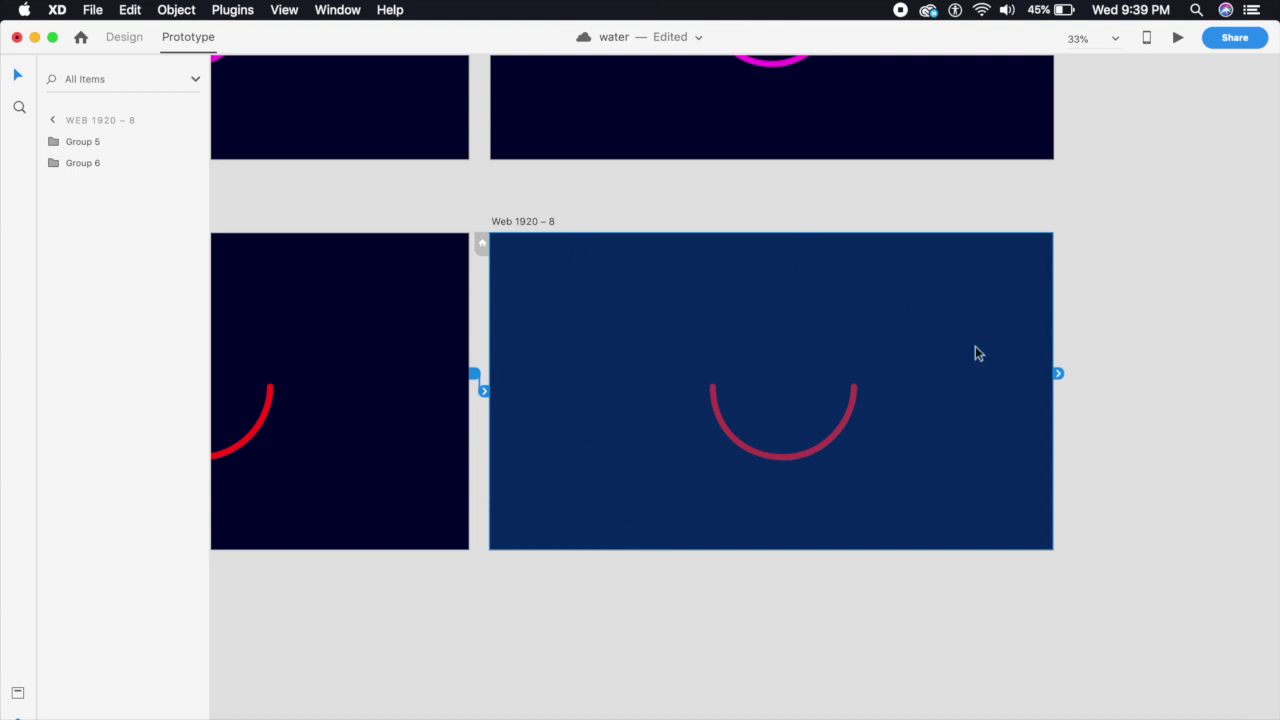
- Wire Web 1920 – 8 back to Web 1920 – 7 with Time trigger, Auto-Animate, Snap easing, 2 s
left_click_drag(1060, 375, 330, 444)
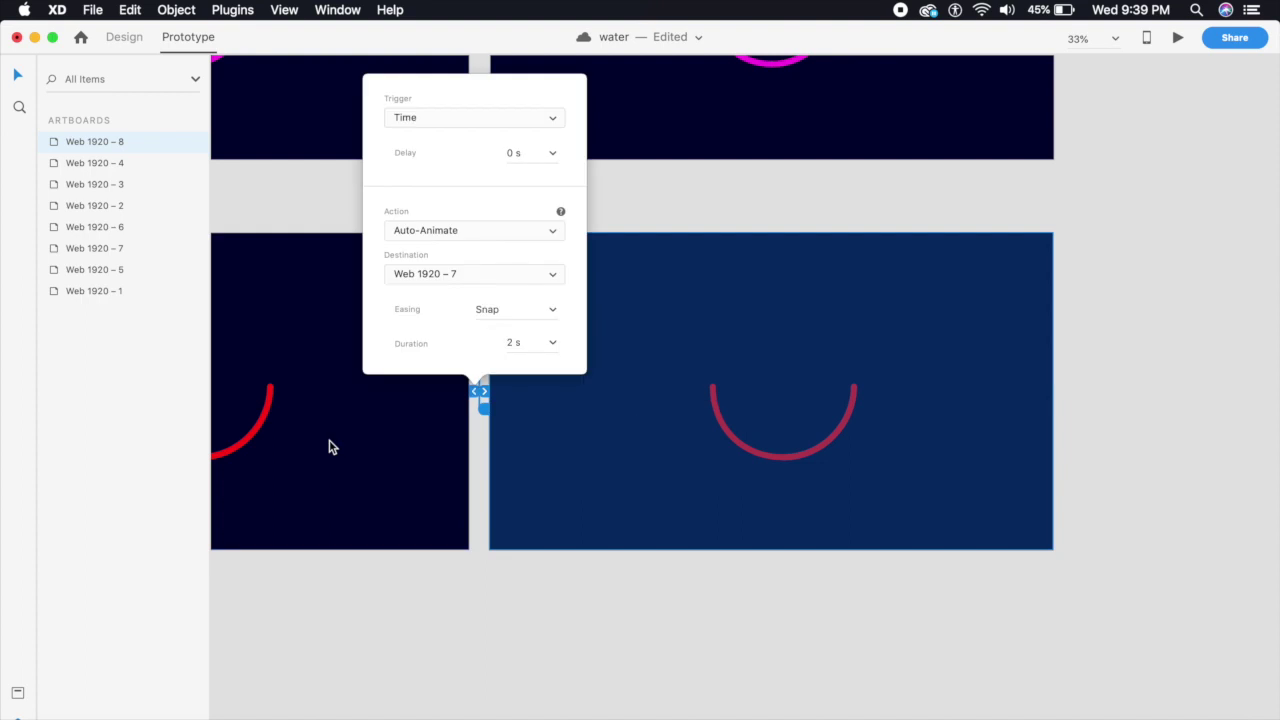
left_click(372, 490)
left_click_drag(382, 535, 526, 517)
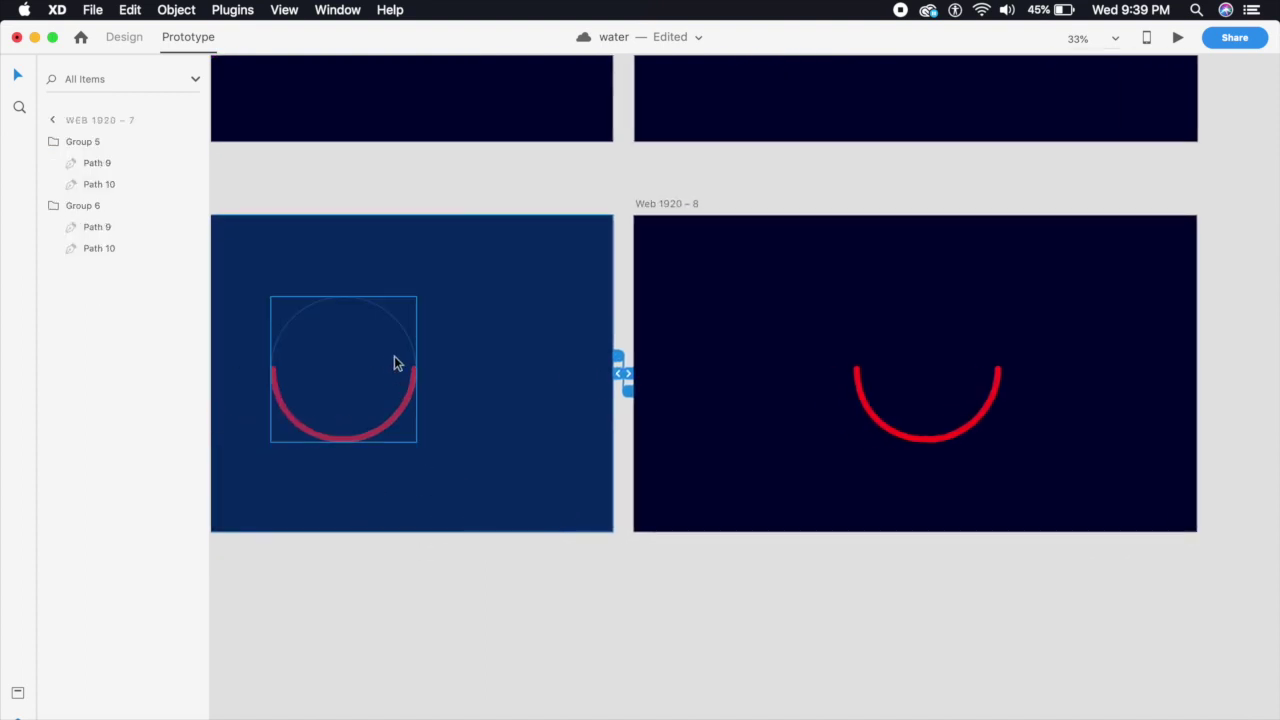
left_click(876, 267)
left_click(540, 428)
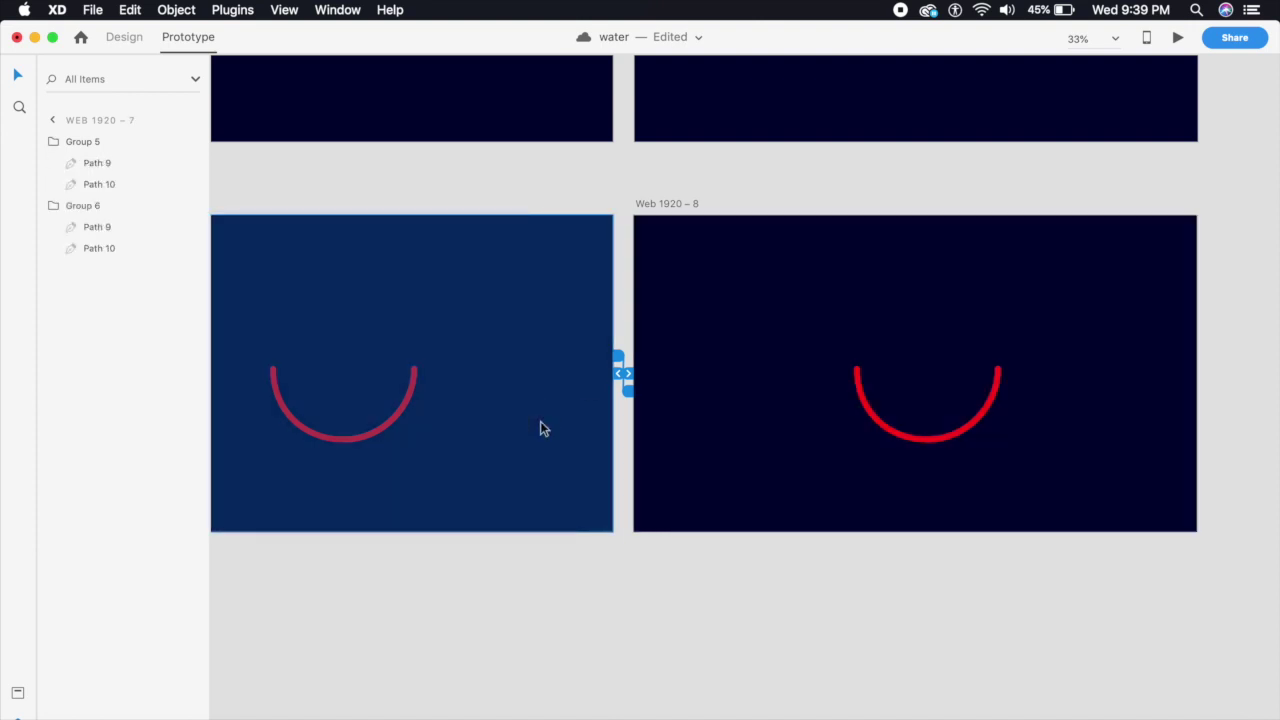
- Preview the red-and-blue loader on desktop, then preview the Web 1920 – 5 magenta arc animation
left_click(1183, 40)
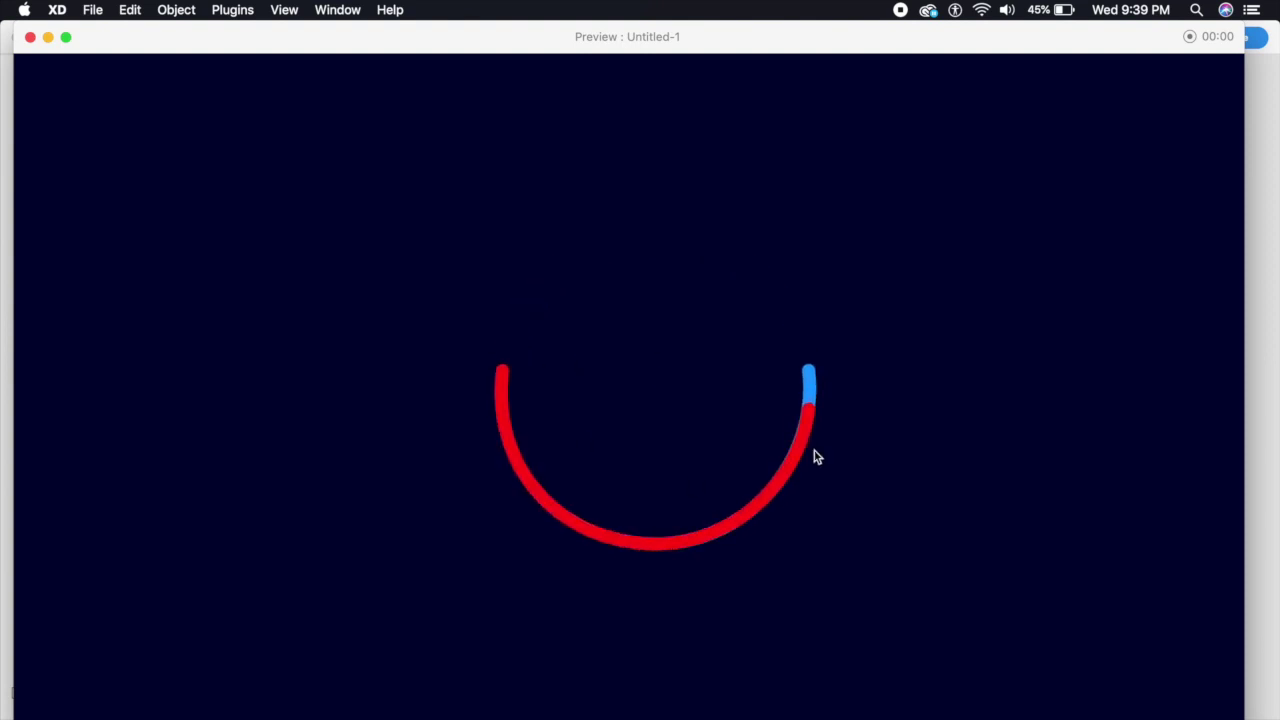
left_click(31, 40)
scroll(626, 357, "up", 3)
left_click(638, 262)
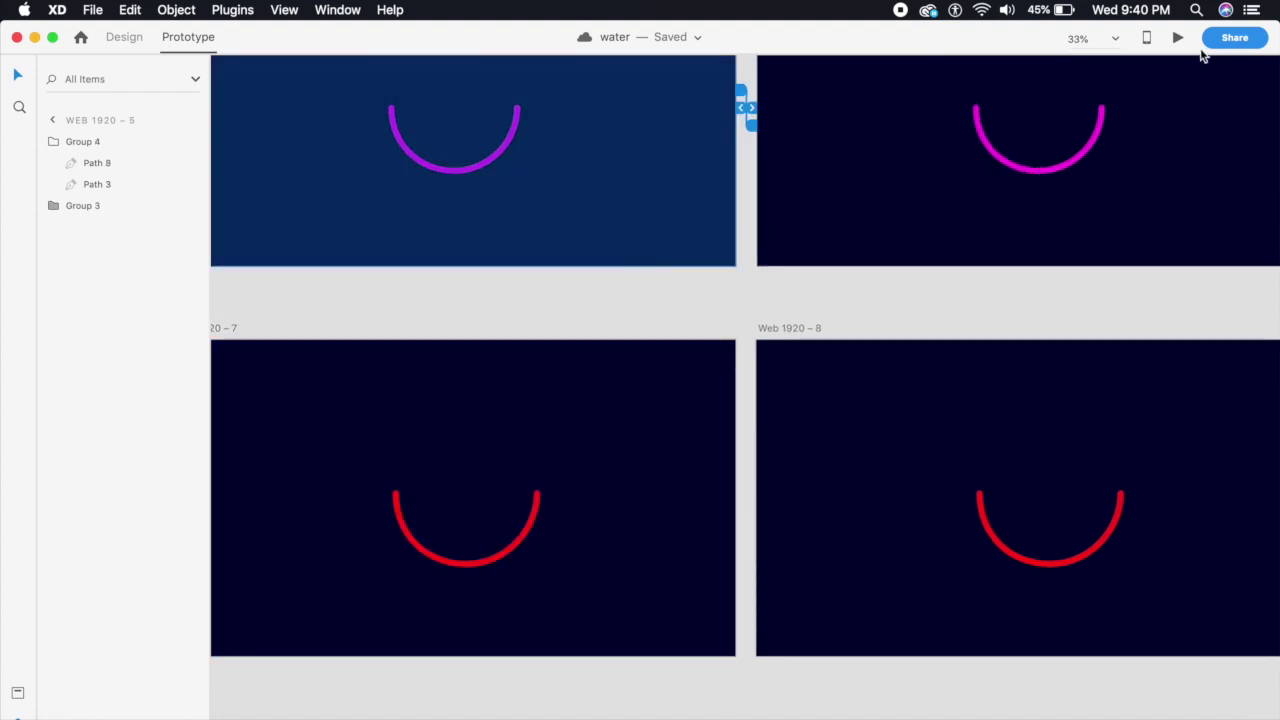
left_click(1178, 37)
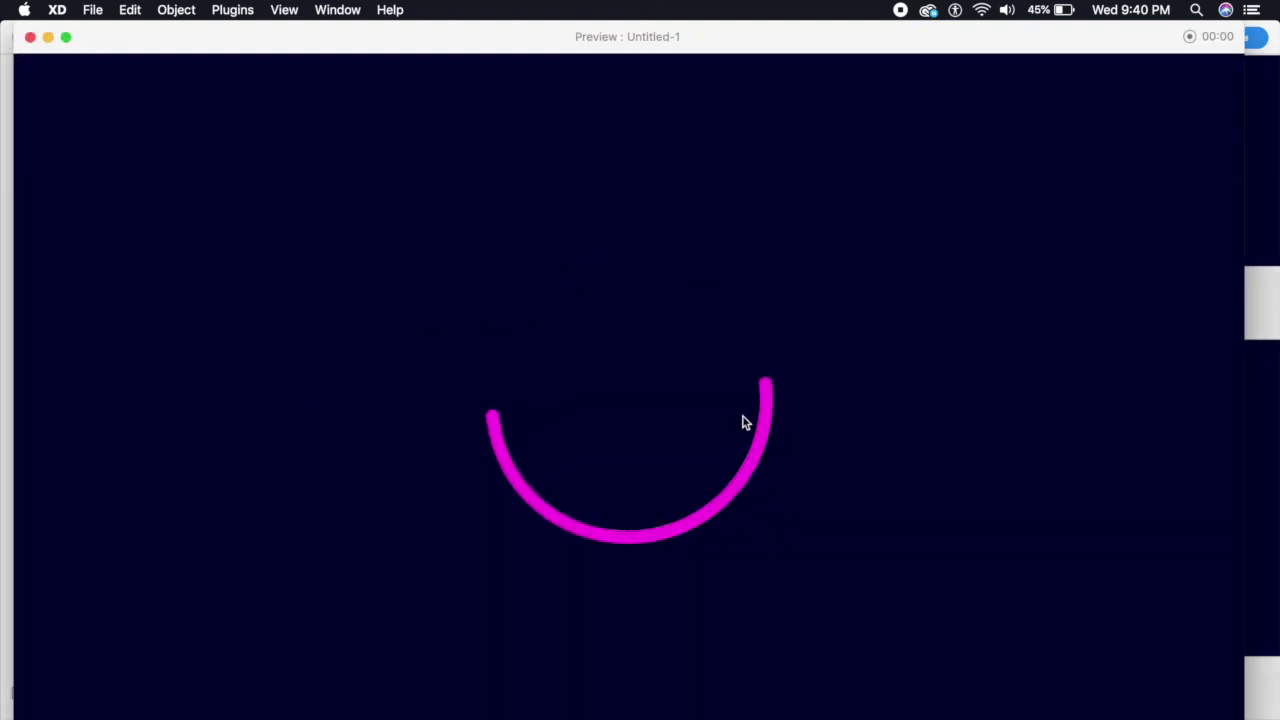